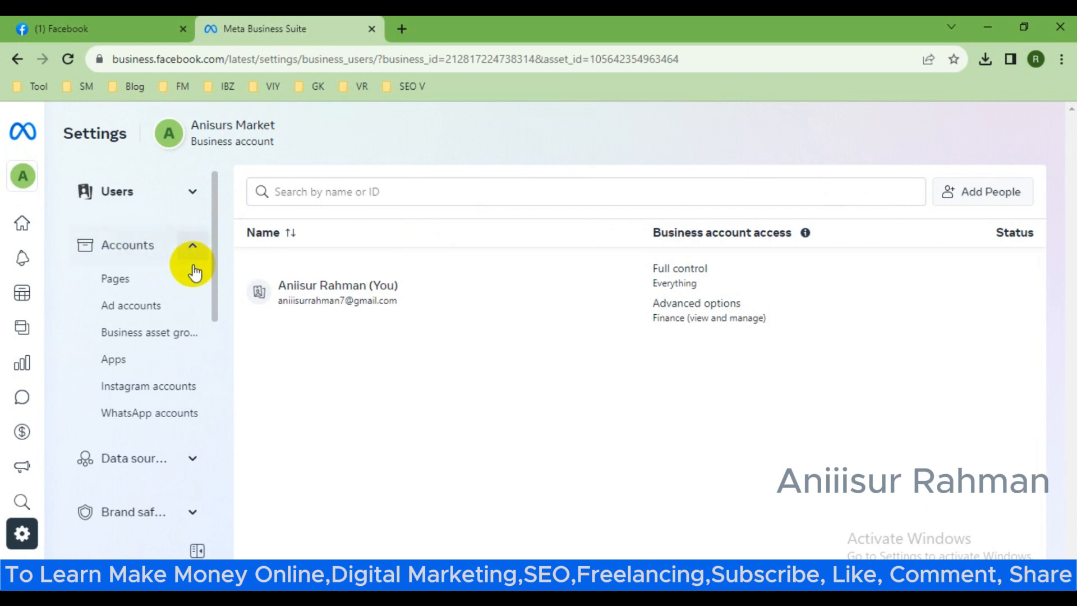
# Review the settings categories and the business accounts and Pages offered in the Meta Business Suite account switcher
pyautogui.scroll(-2, 140, 471)
pyautogui.scroll(-8, 162, 451)
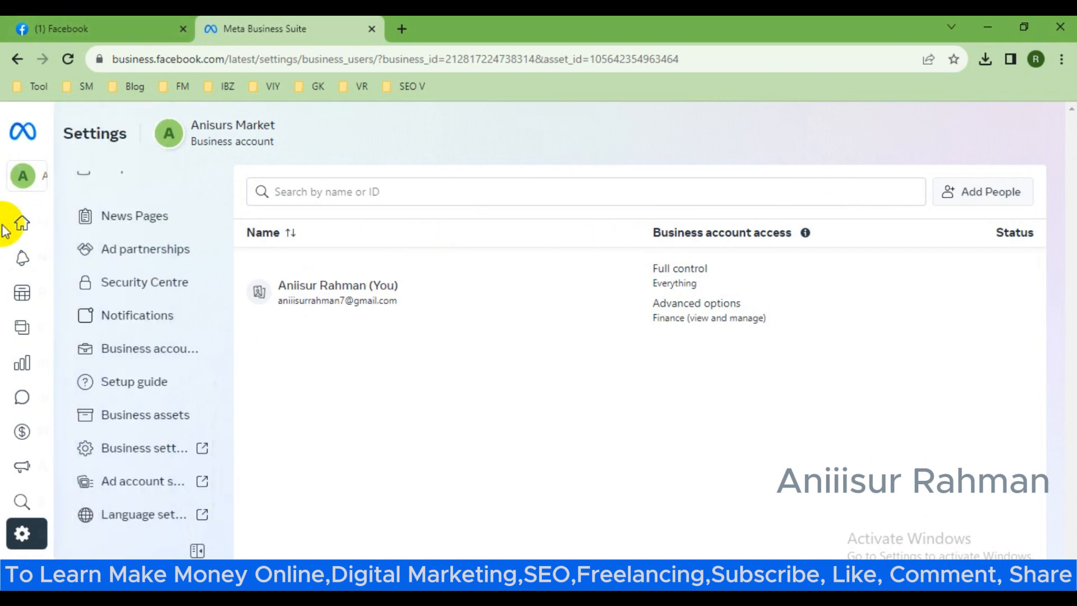
pyautogui.click(141, 179)
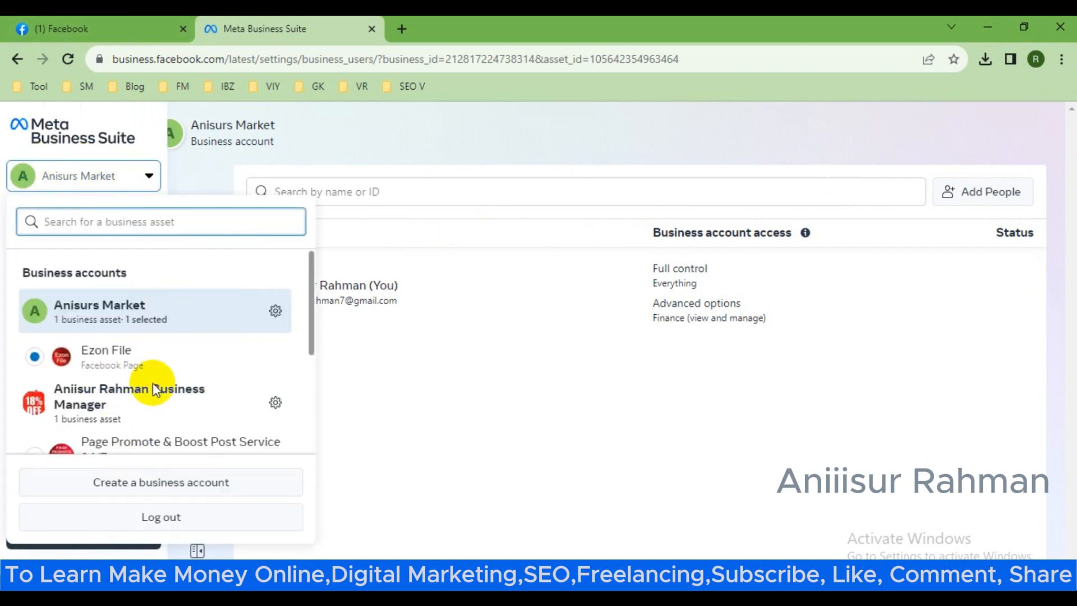
pyautogui.scroll(-2, 212, 363)
pyautogui.scroll(-2, 212, 364)
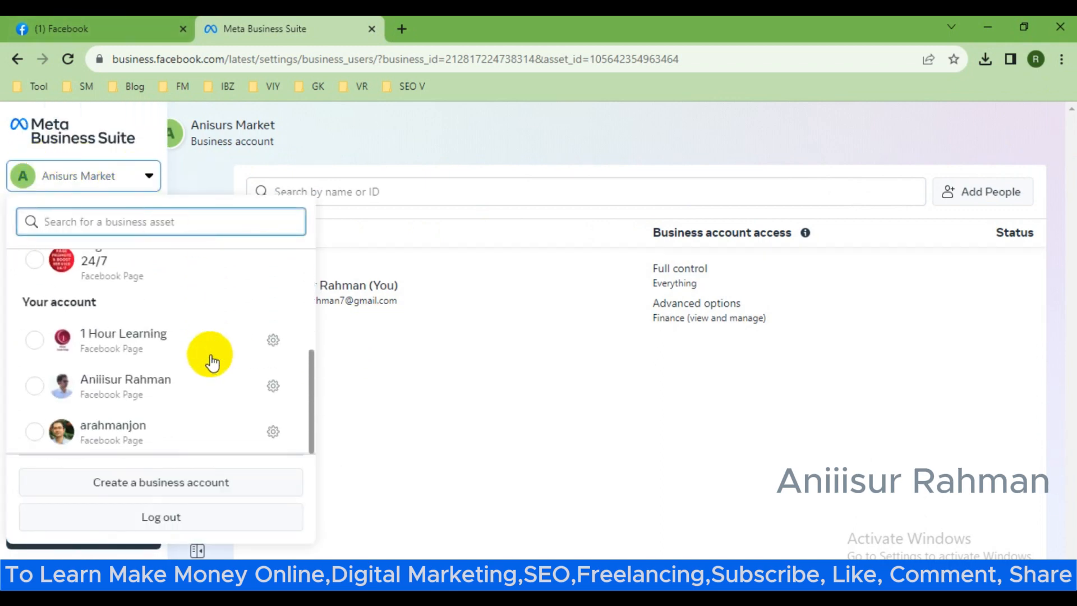
pyautogui.scroll(5, 216, 369)
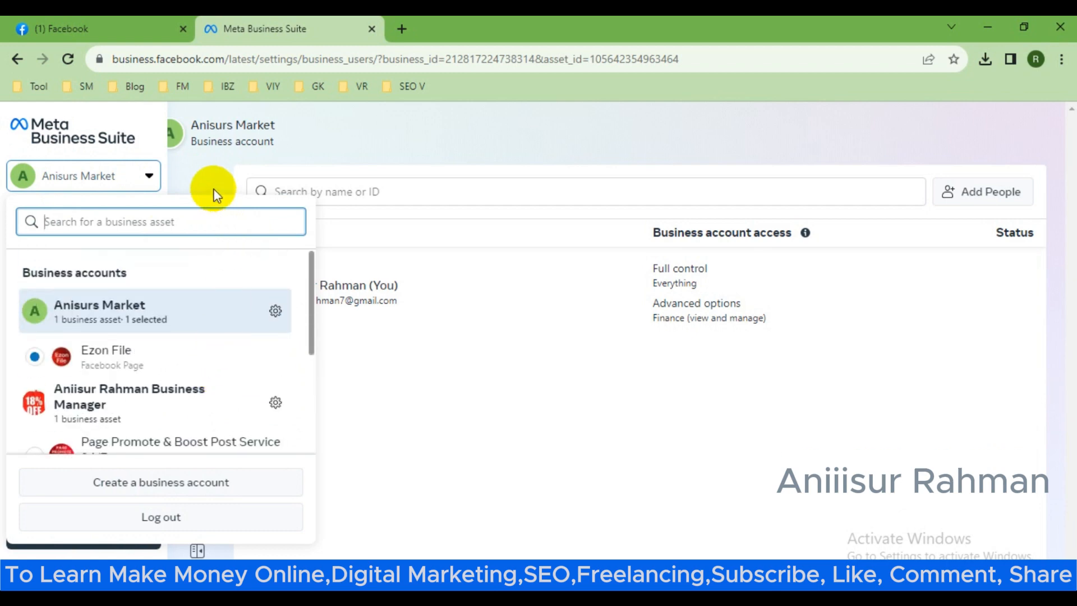
pyautogui.click(345, 135)
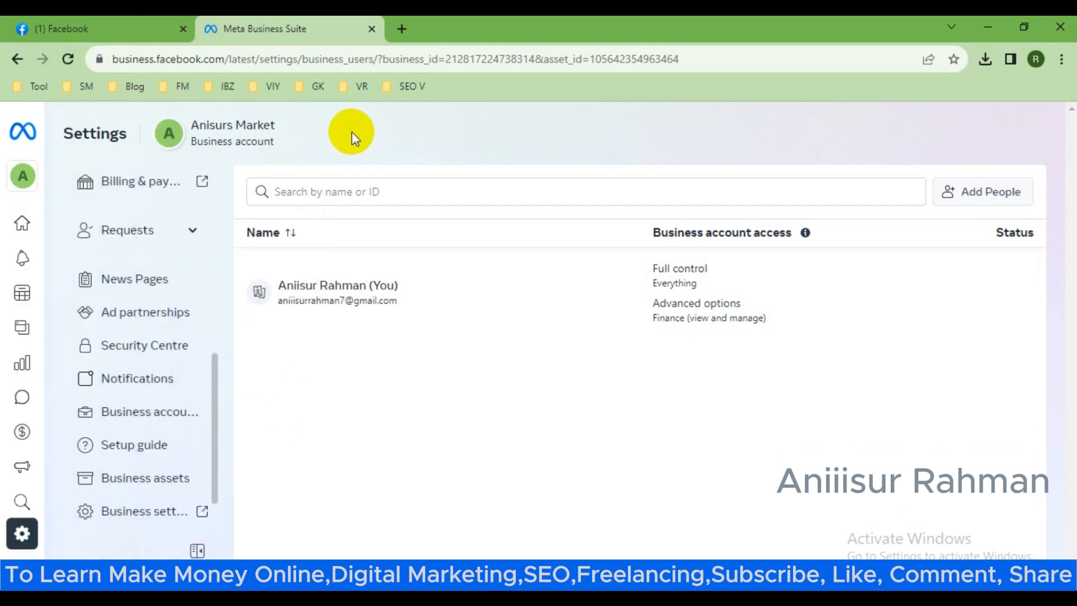
# Look through the Meta Business Suite tools in the All tools overview and close it
pyautogui.moveTo(67, 212)
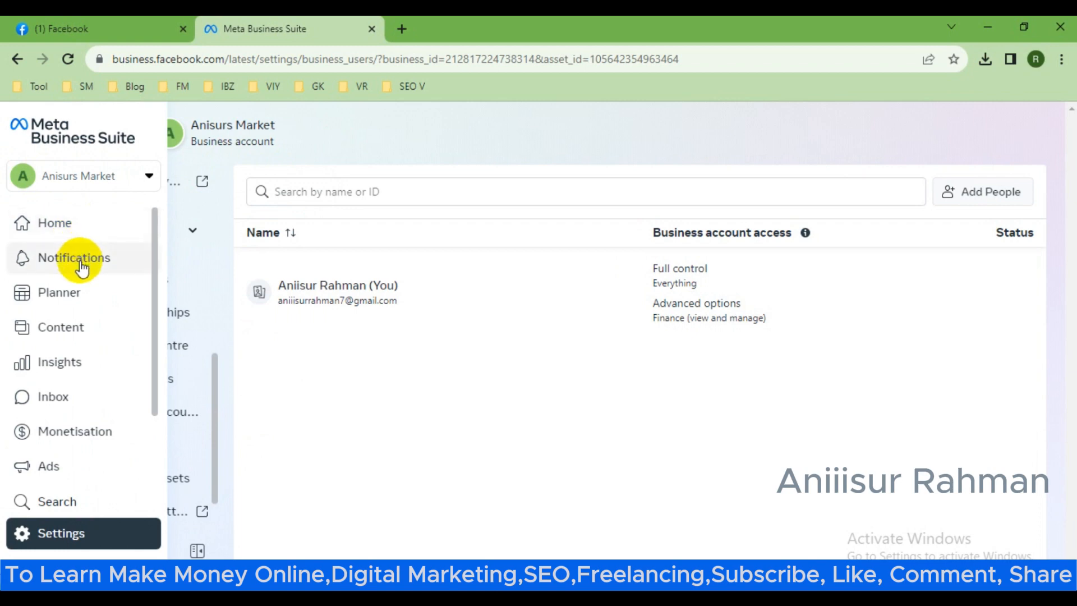
pyautogui.scroll(-2, 78, 426)
pyautogui.scroll(-1, 83, 429)
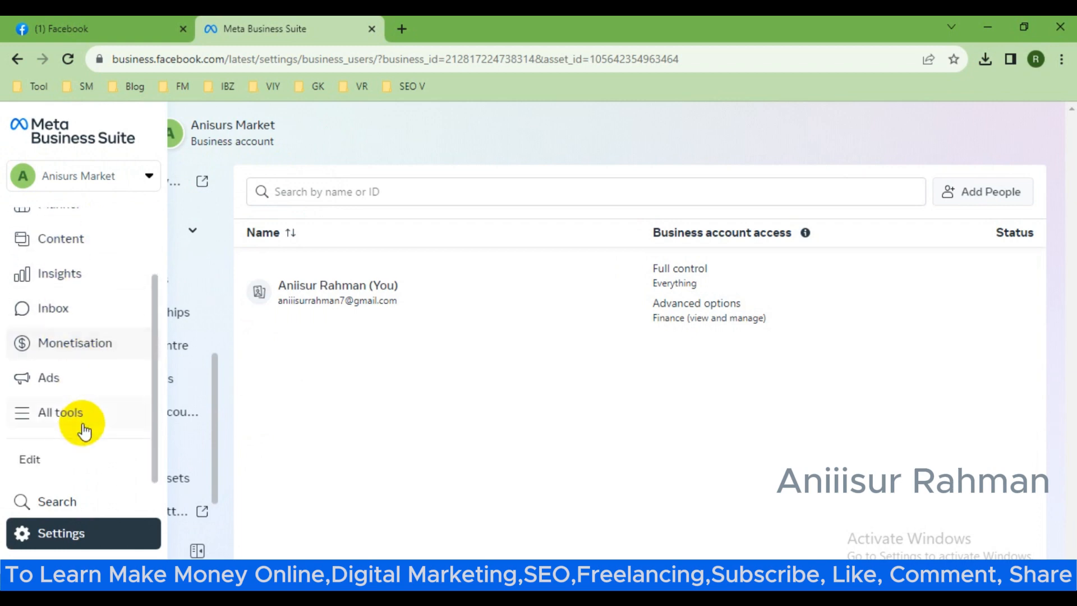
pyautogui.click(26, 418)
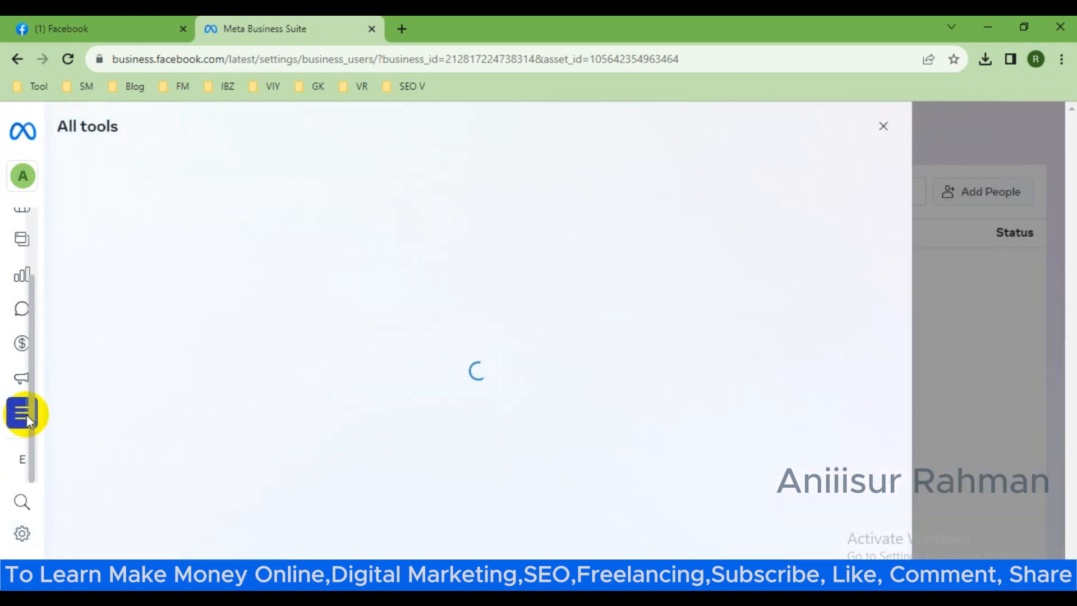
pyautogui.scroll(-3, 486, 312)
pyautogui.scroll(-5, 486, 312)
pyautogui.scroll(8, 848, 272)
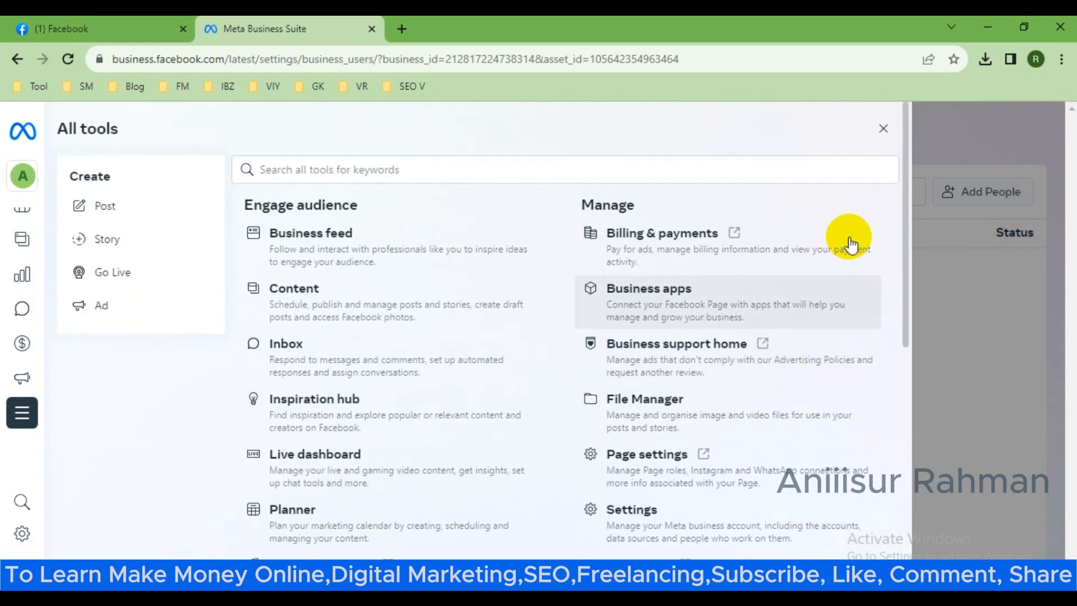
pyautogui.click(881, 130)
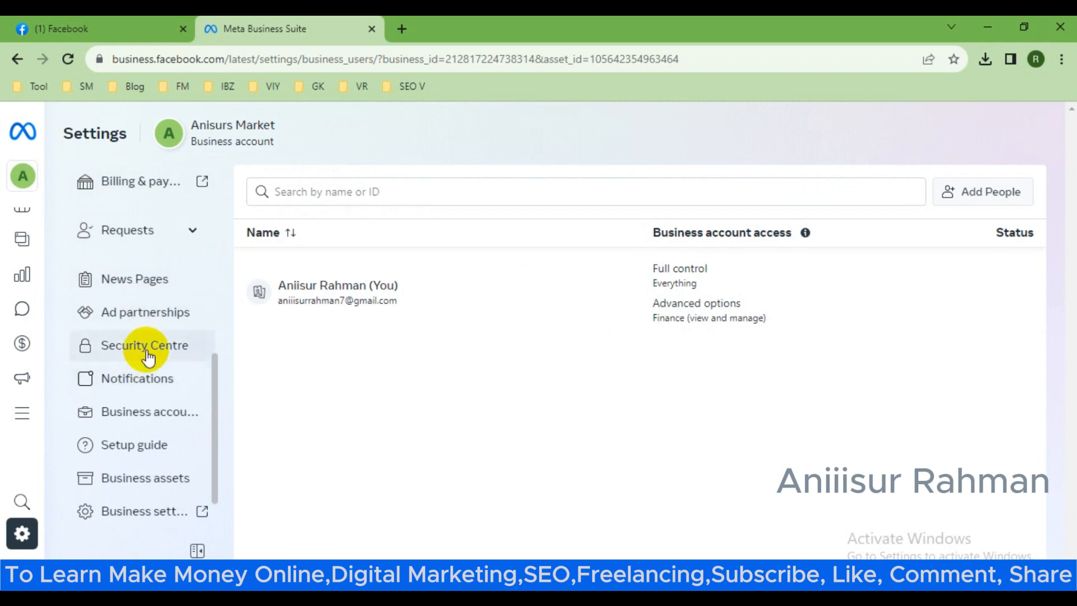
# Open Business settings and Ad account settings in separate browser tabs and switch to the Business settings page
pyautogui.scroll(-1, 147, 357)
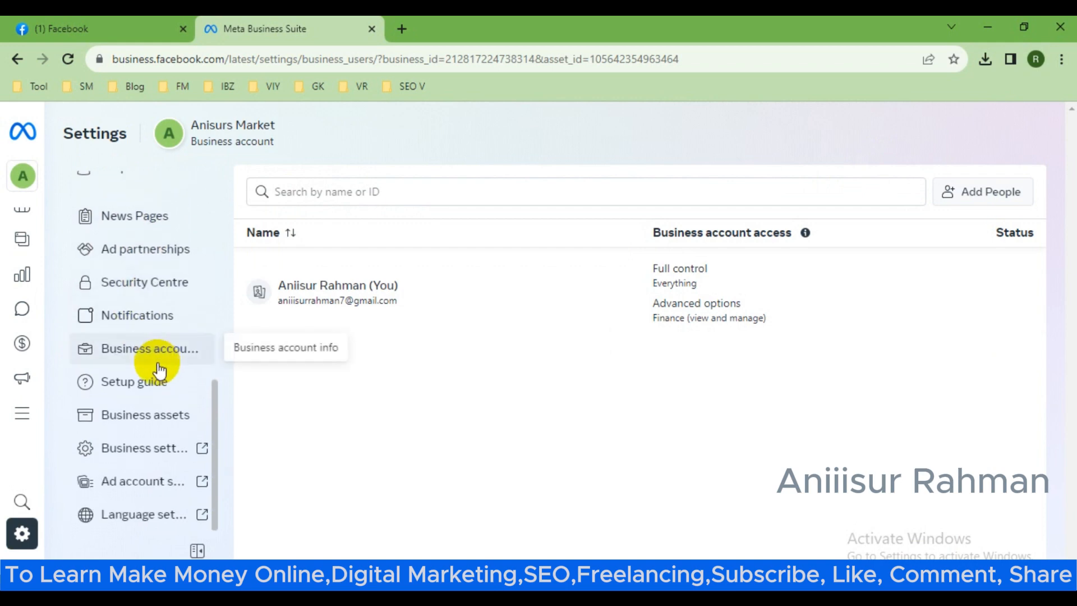
pyautogui.click(155, 448)
pyautogui.click(264, 29)
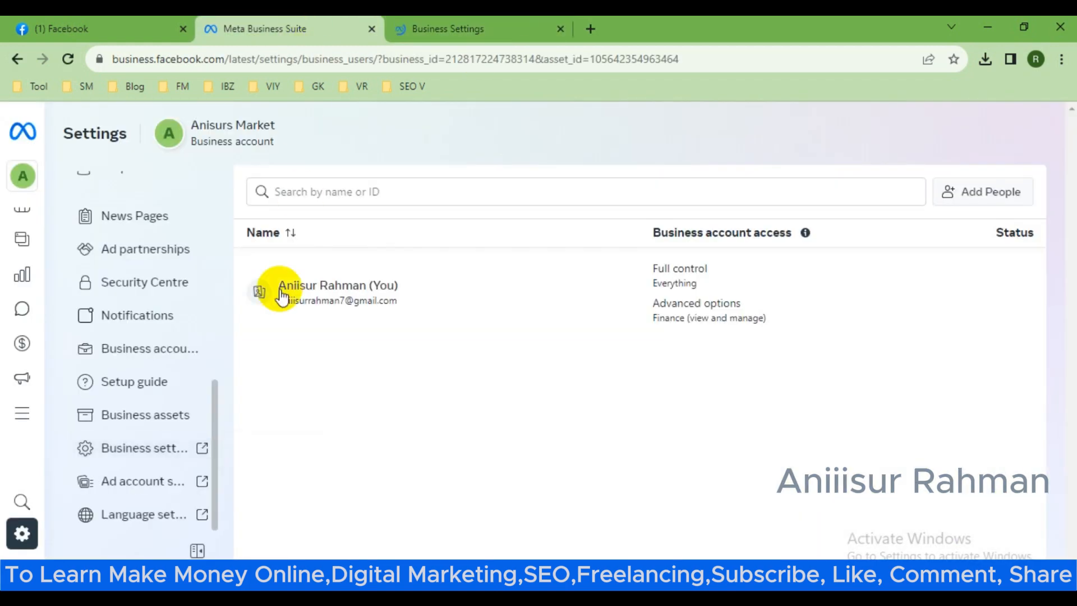
pyautogui.click(162, 480)
pyautogui.click(238, 25)
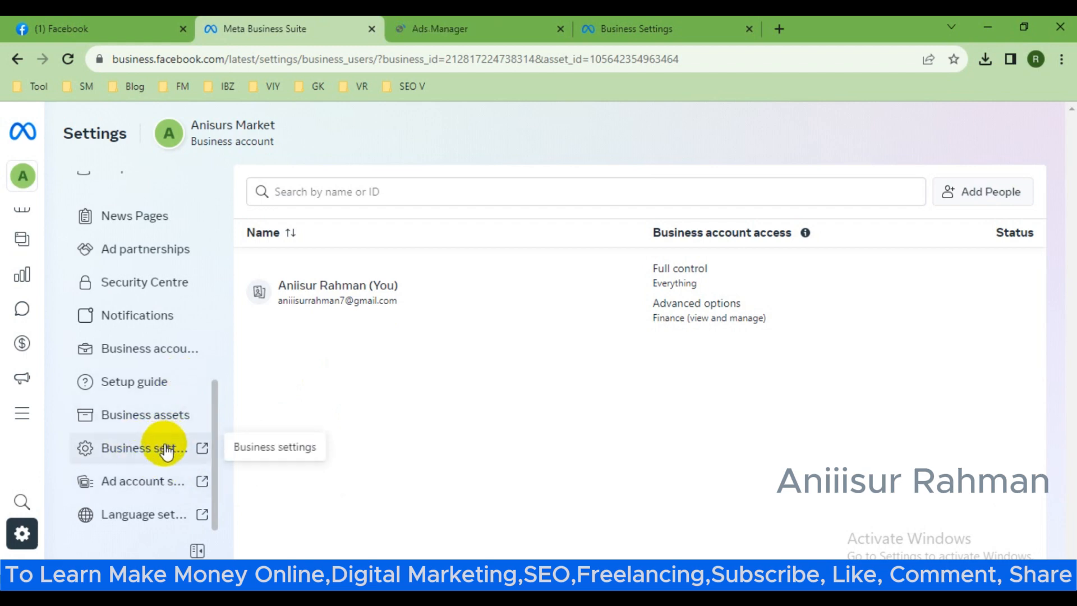
pyautogui.scroll(4, 171, 507)
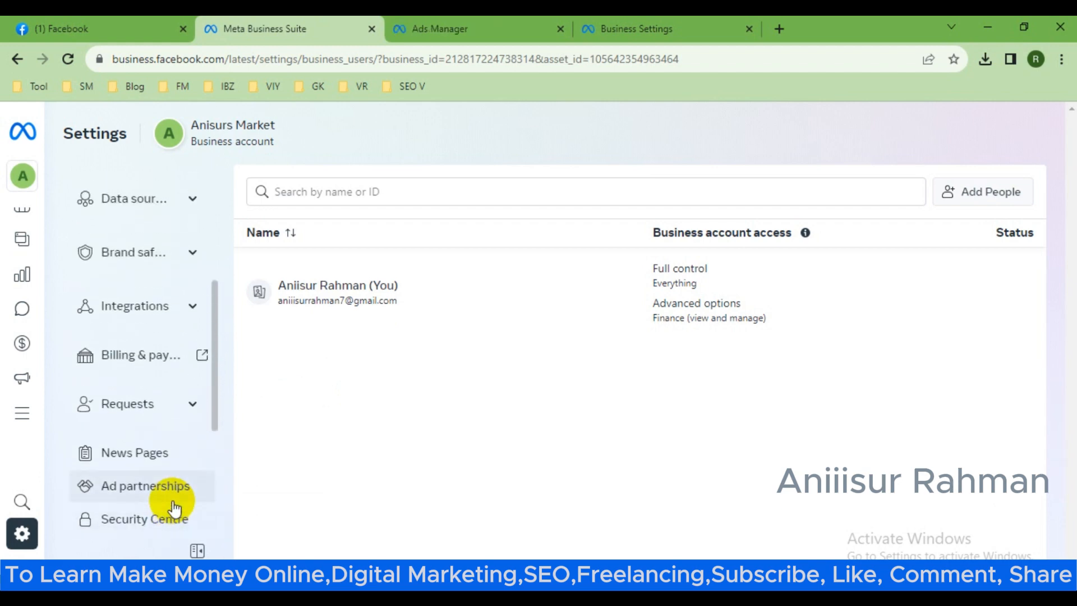
pyautogui.scroll(5, 173, 507)
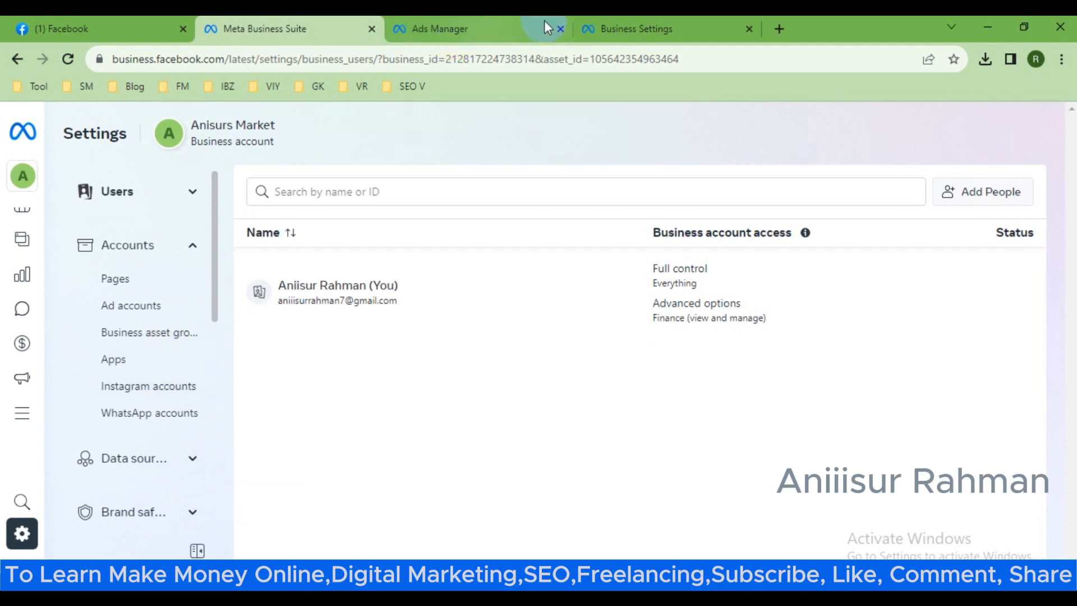
pyautogui.click(678, 19)
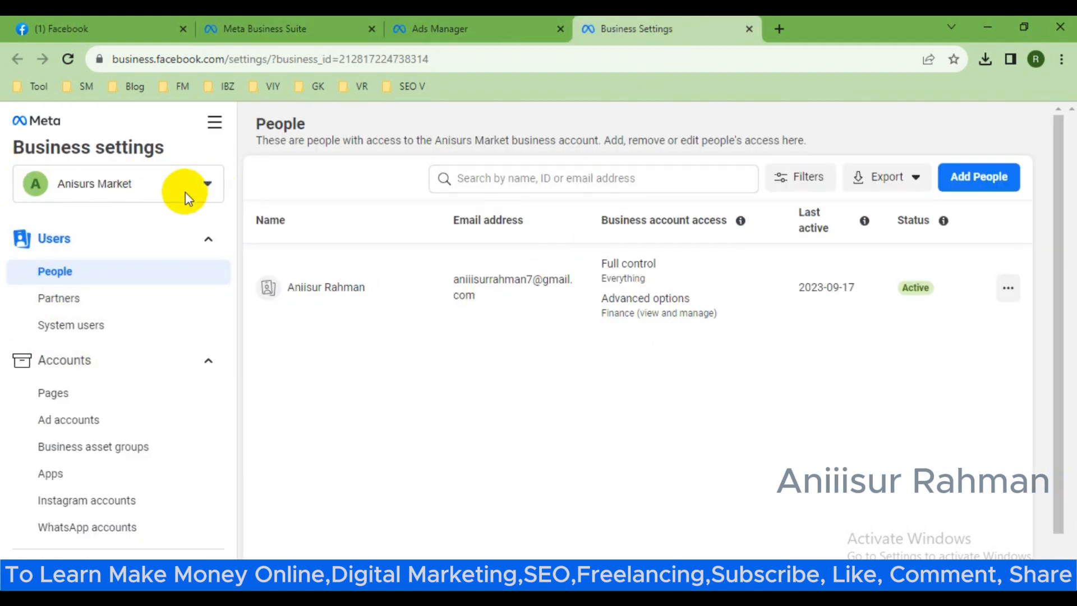
# Examine the accounts available in the Business settings account switcher, keeping Anisurs Market selected
pyautogui.click(207, 185)
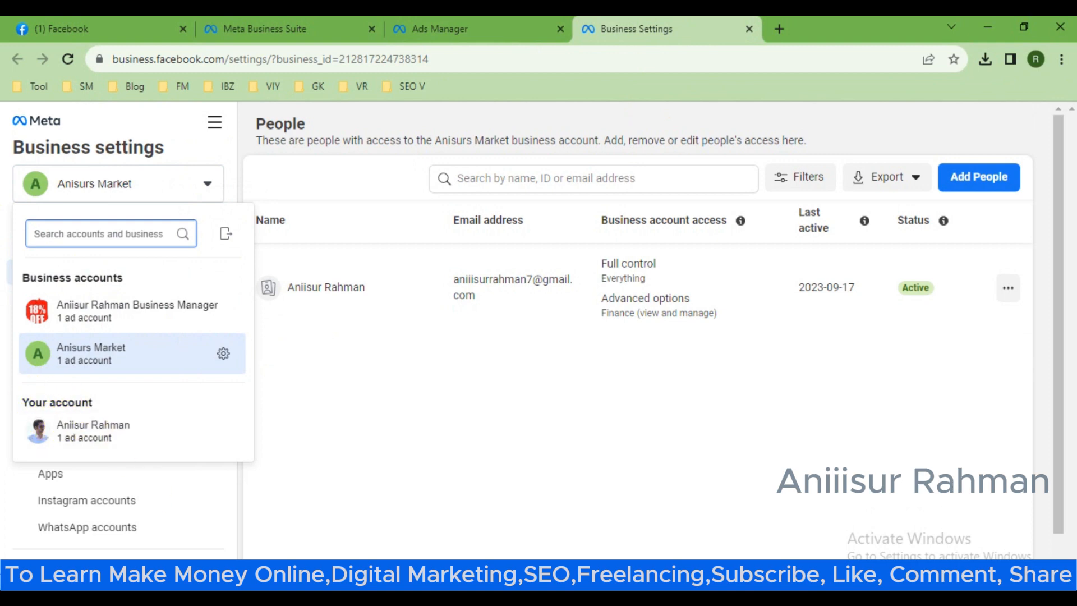
pyautogui.click(212, 187)
pyautogui.click(213, 187)
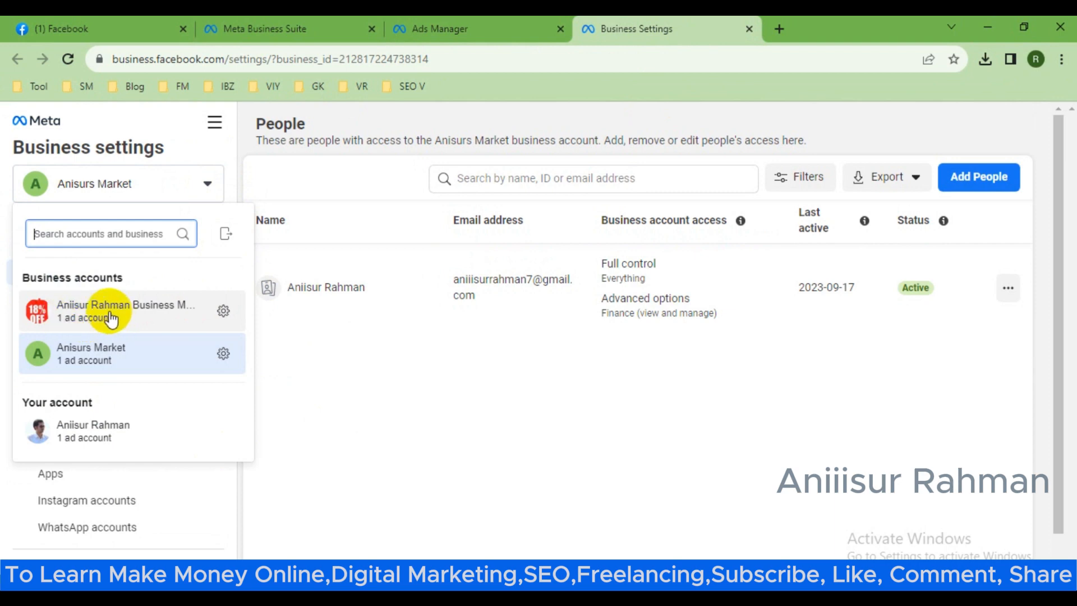
pyautogui.doubleClick(214, 184)
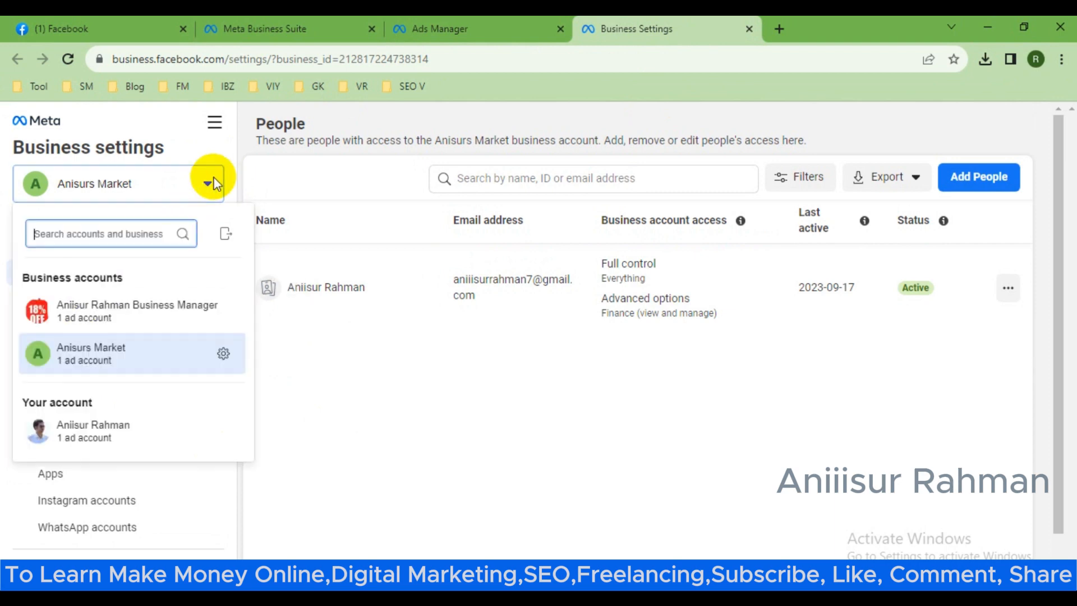
pyautogui.click(213, 183)
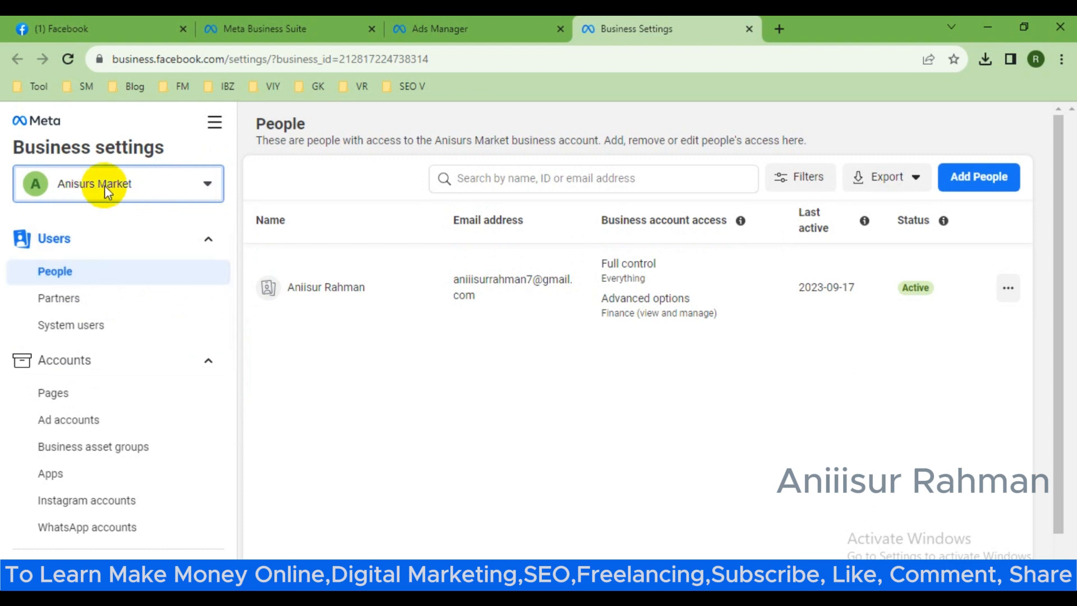
pyautogui.click(218, 189)
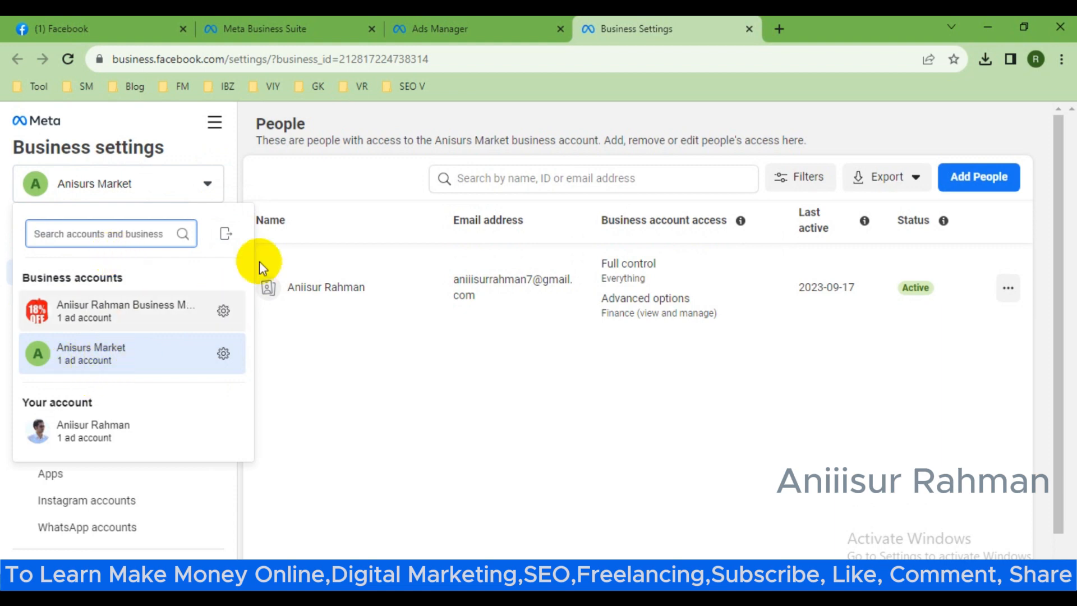
pyautogui.click(226, 164)
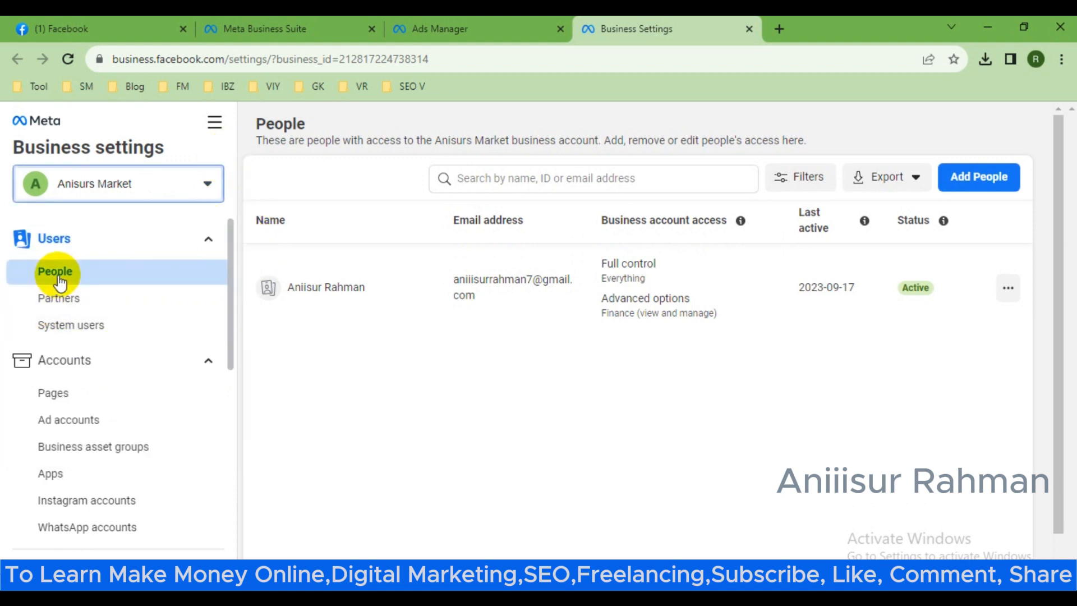
# Inspect the form for inviting people to the Anisurs Market business account and close it without sending an invitation
pyautogui.click(65, 280)
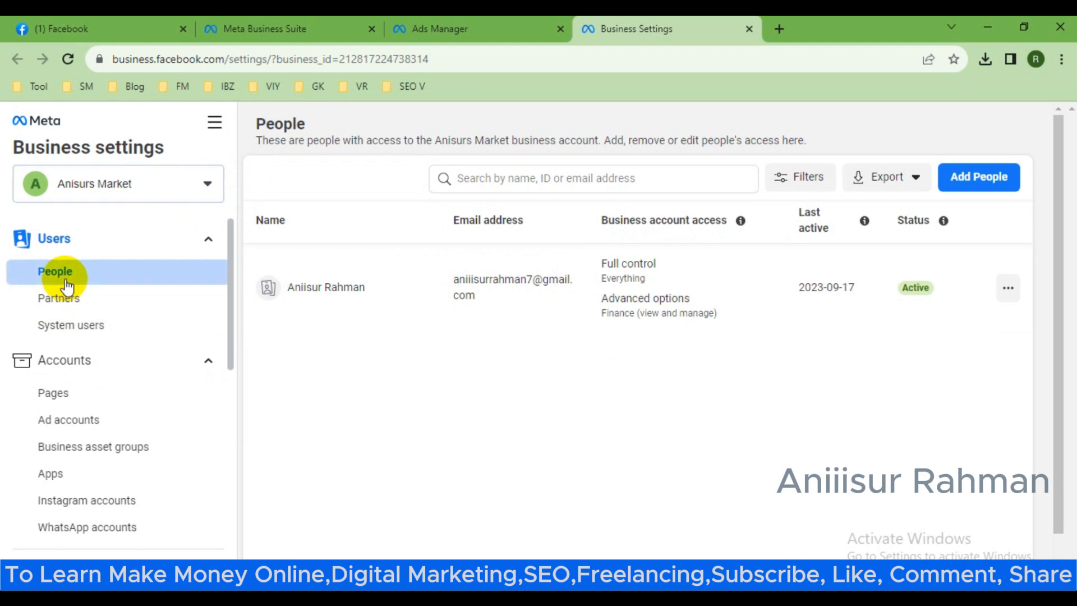
pyautogui.click(989, 178)
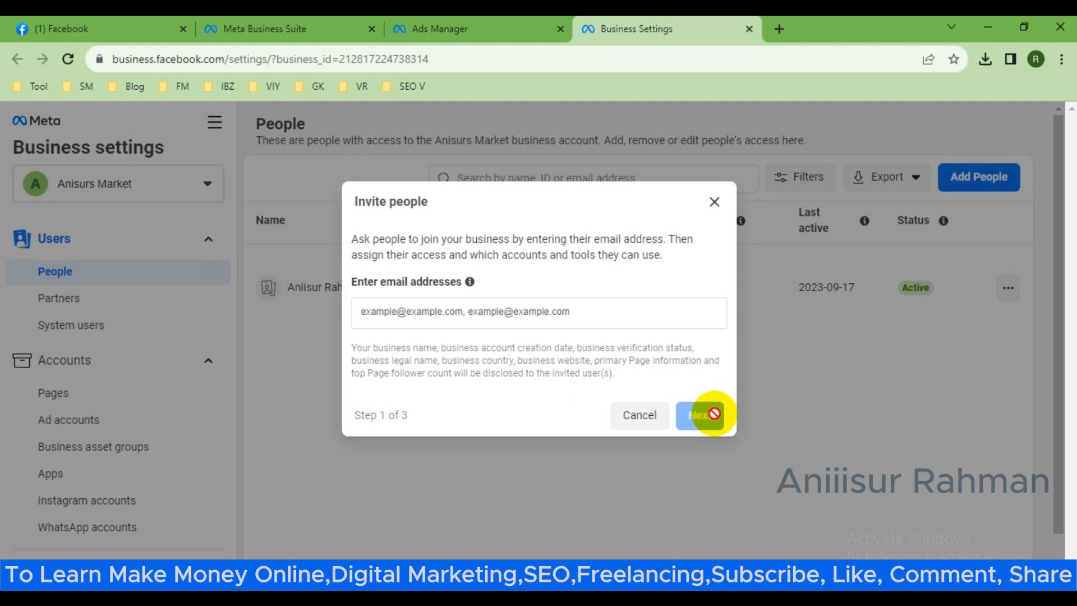
pyautogui.click(712, 200)
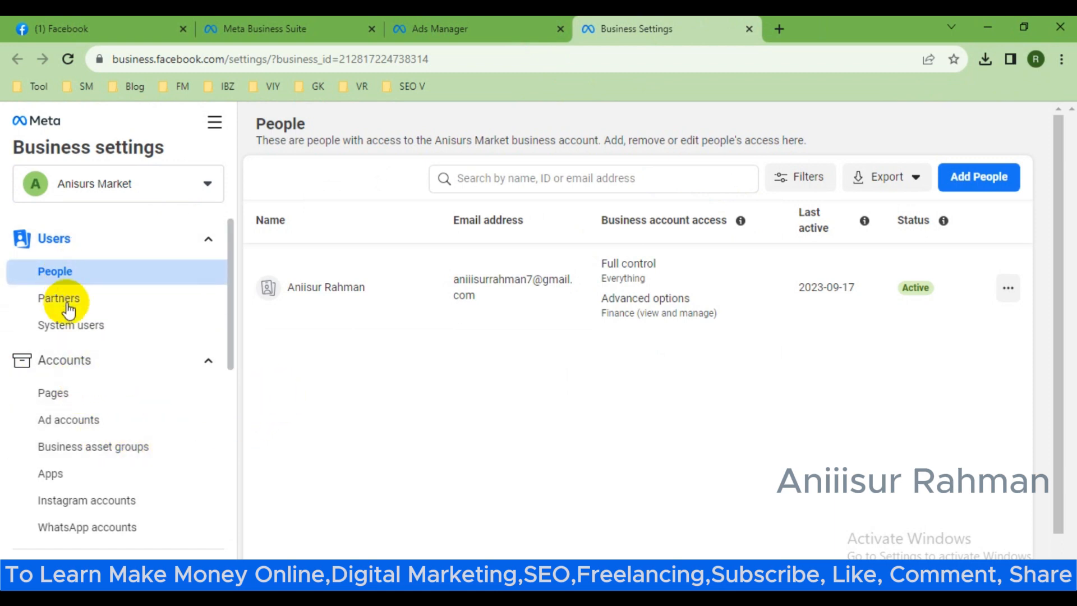
# Check the options under Data sources, and view the business's Pages under Accounts
pyautogui.click(199, 373)
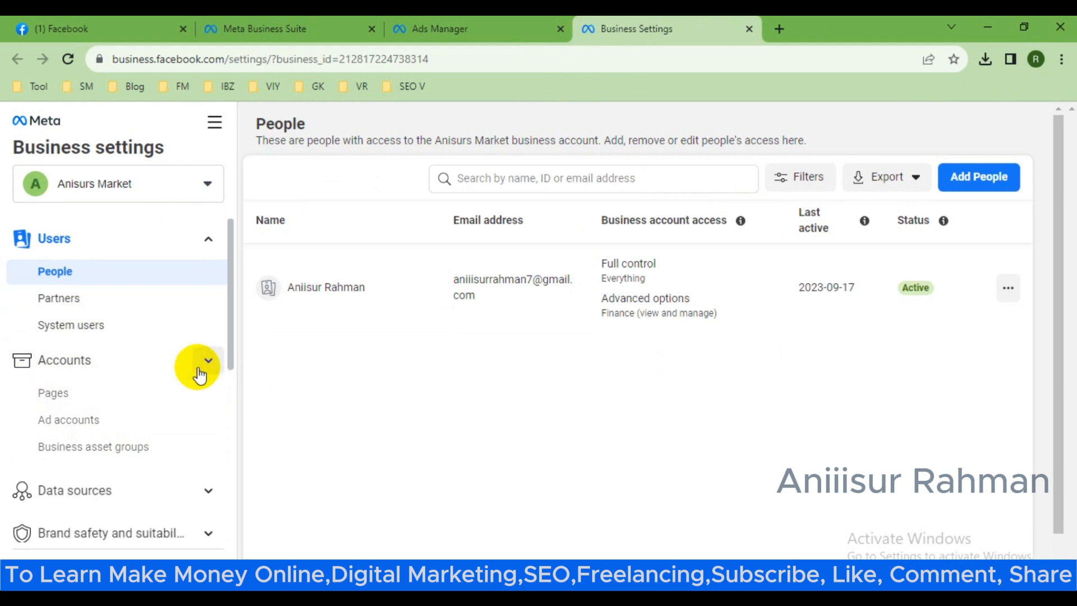
pyautogui.click(108, 404)
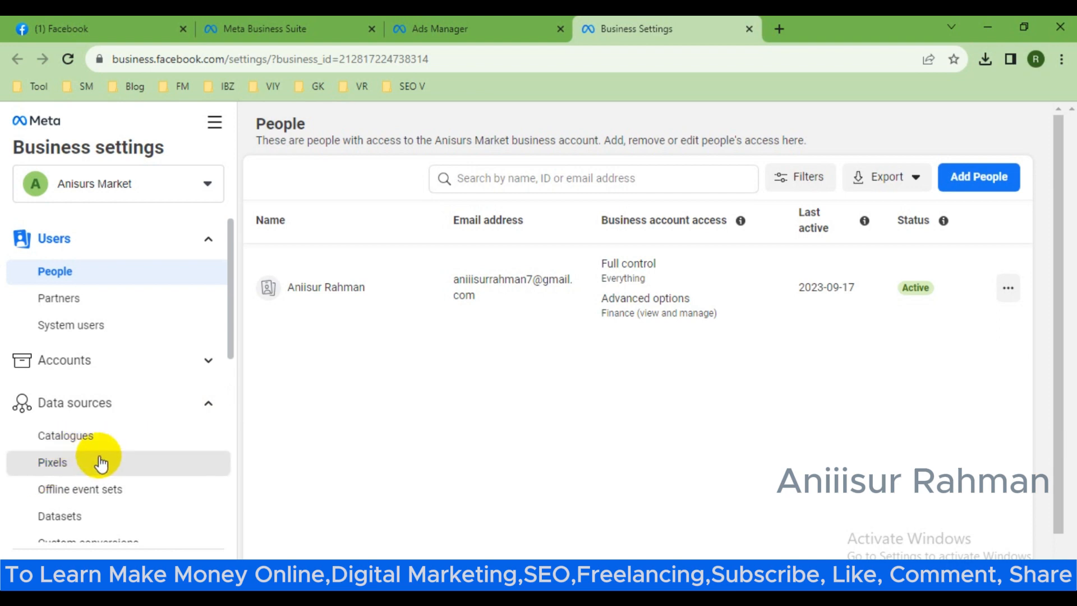
pyautogui.click(207, 405)
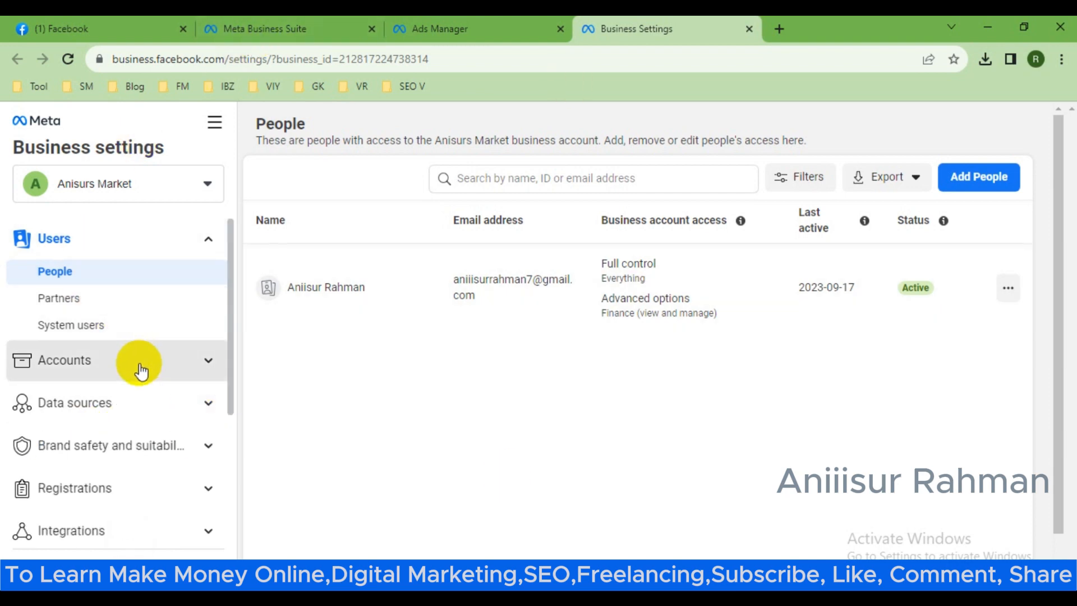
pyautogui.click(210, 362)
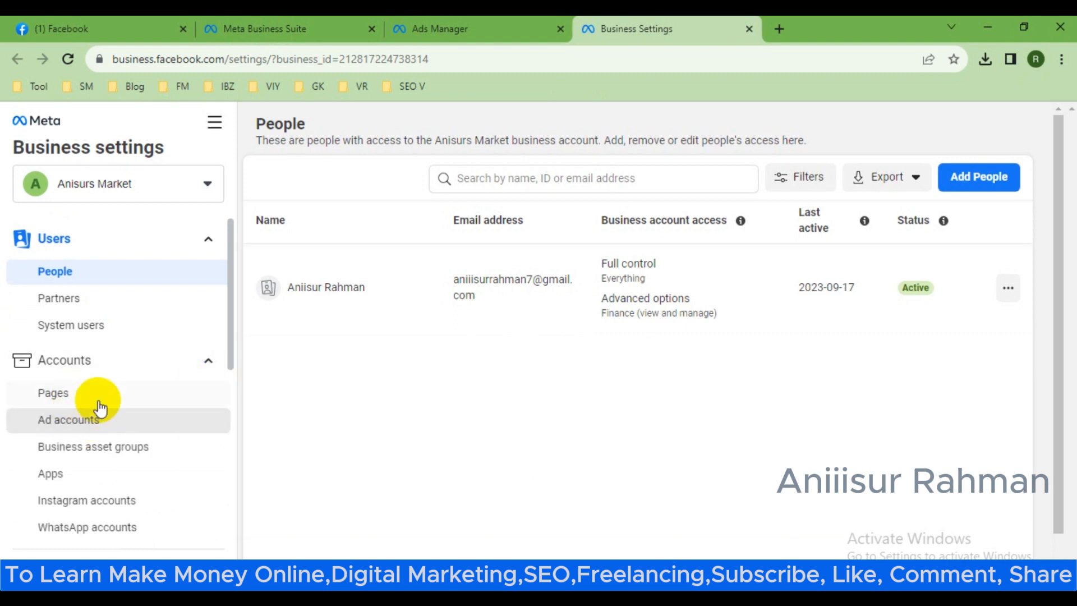
pyautogui.click(63, 401)
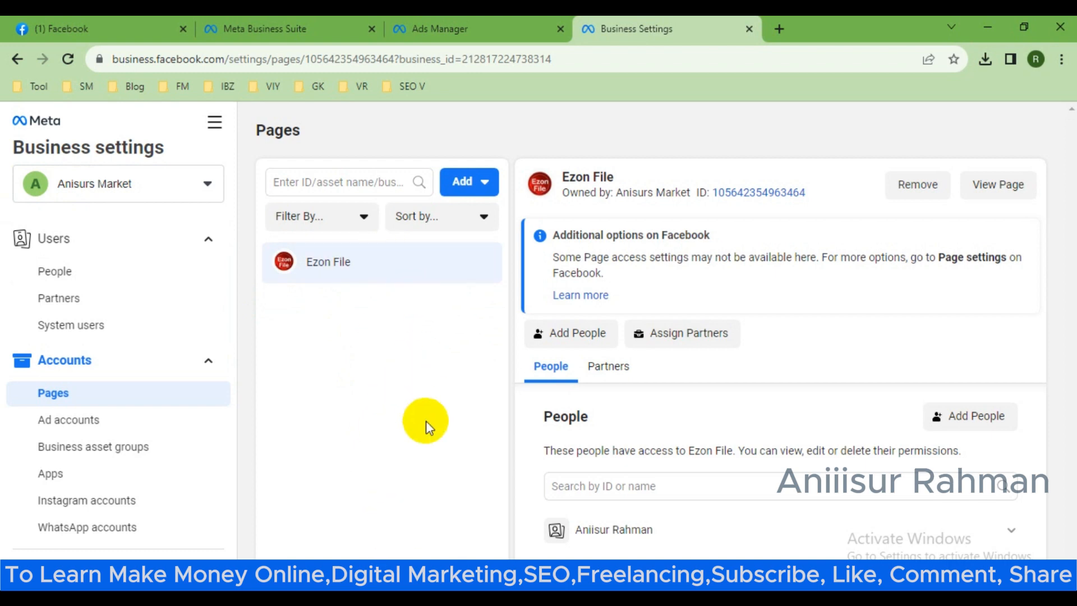
# View the business's ad accounts and check the options for adding another one
pyautogui.click(103, 432)
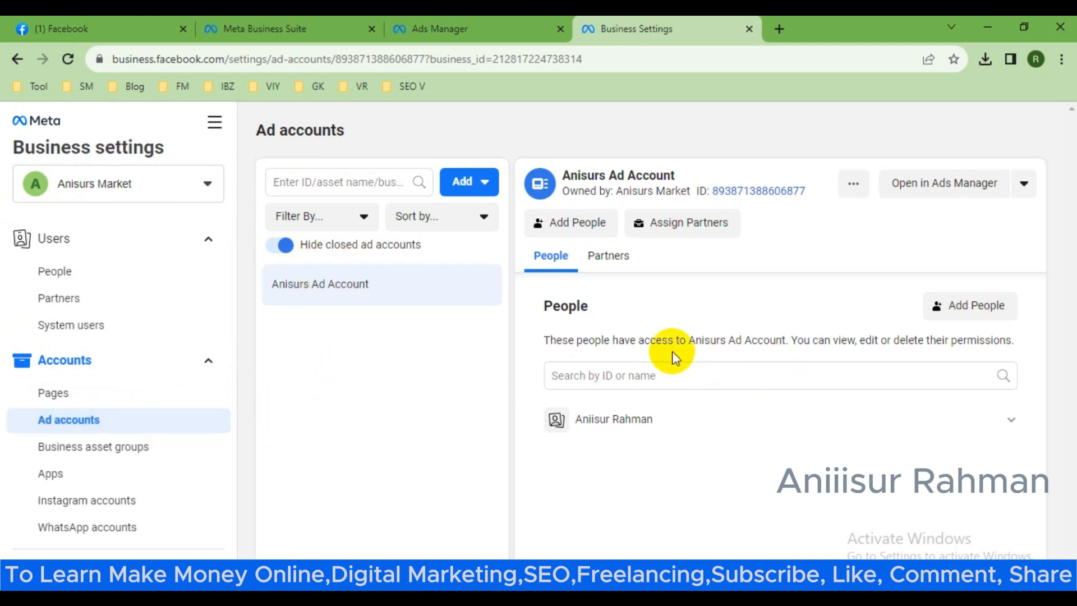
pyautogui.click(461, 183)
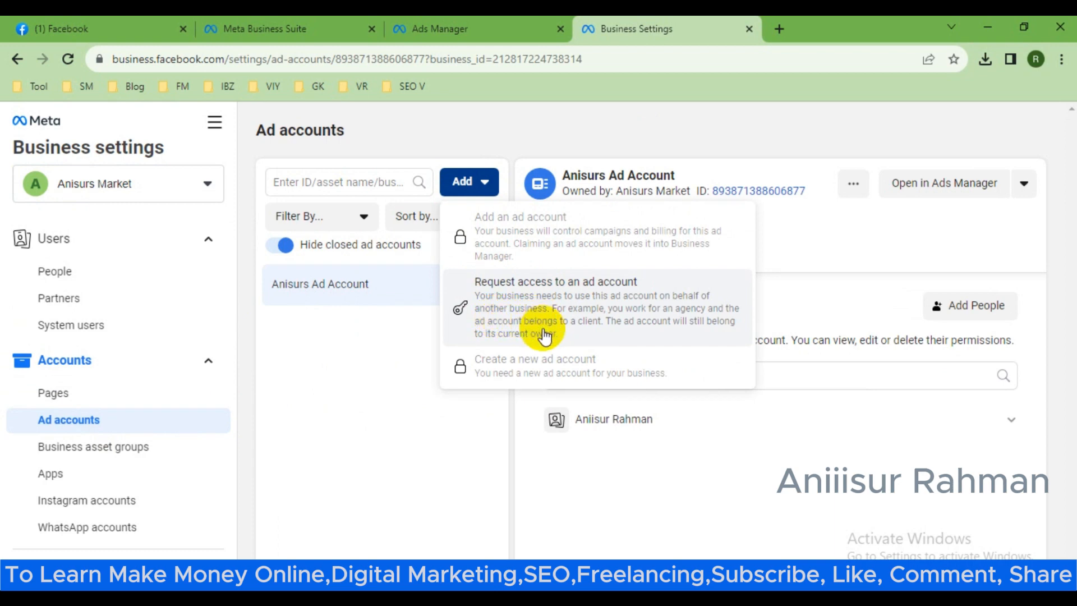
pyautogui.click(325, 381)
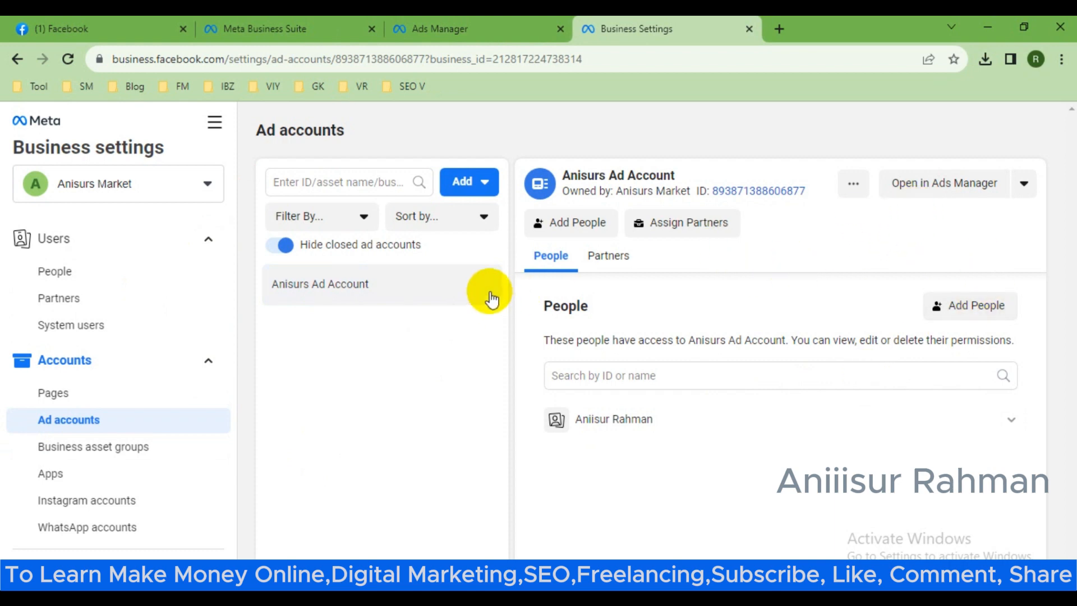
# Open the business's ad account in Ads Manager in a new tab and return to Business settings
pyautogui.click(965, 188)
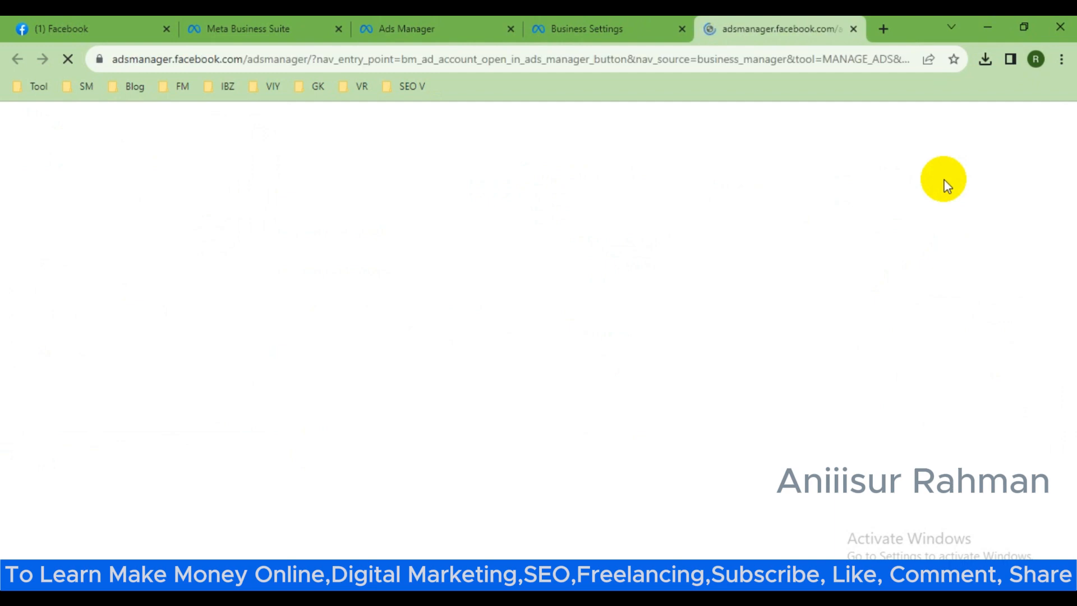
pyautogui.click(561, 28)
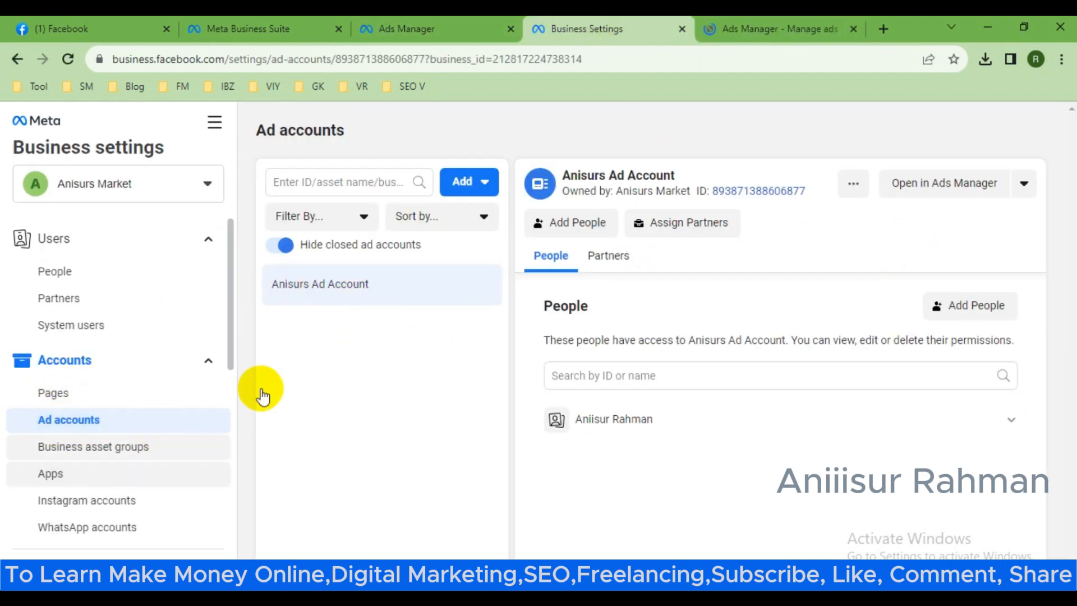
# View the business ad account's campaigns in Ads Manager, dismissing the payment method notice, and compare them with its entry in Business settings
pyautogui.click(925, 183)
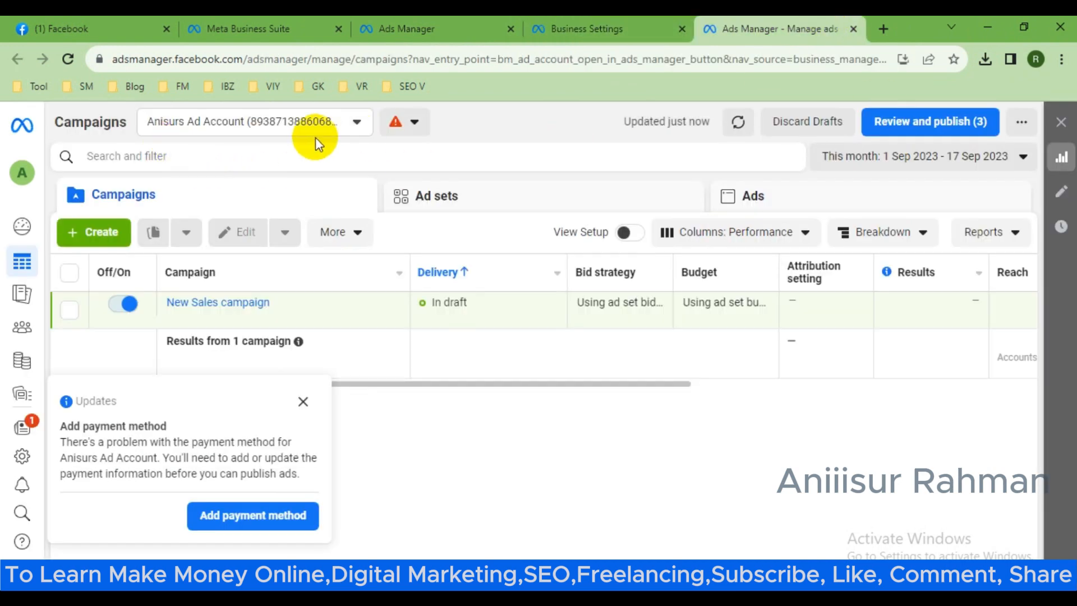
pyautogui.click(303, 401)
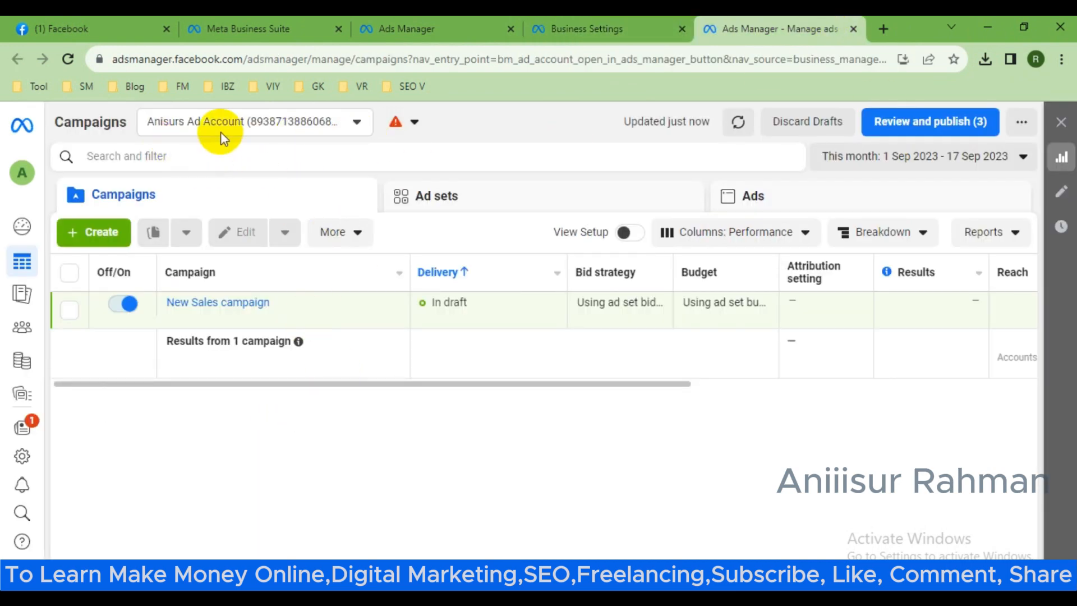
pyautogui.click(662, 25)
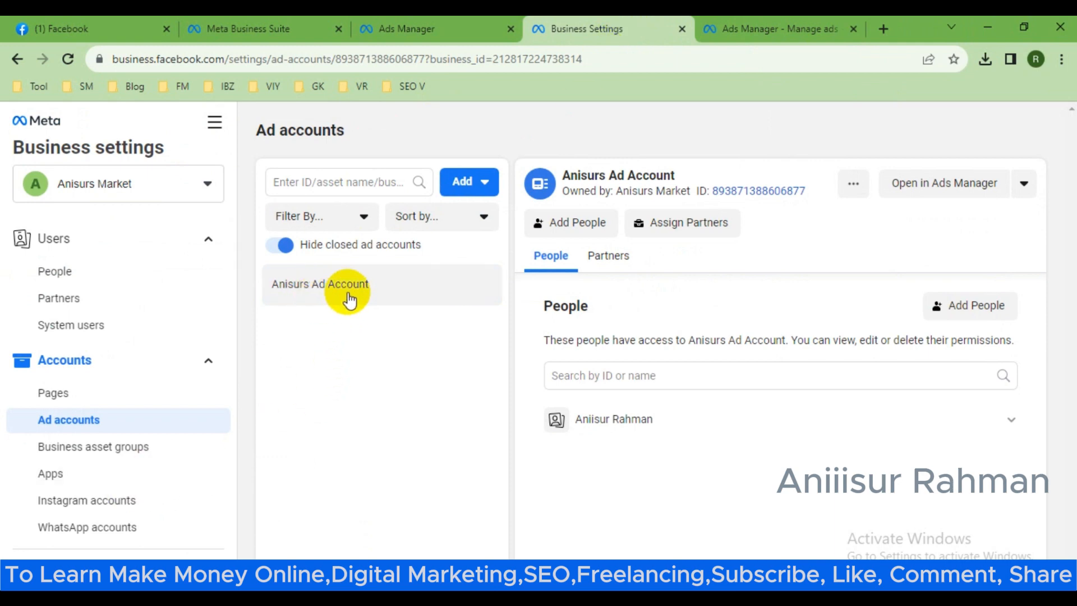
pyautogui.click(735, 26)
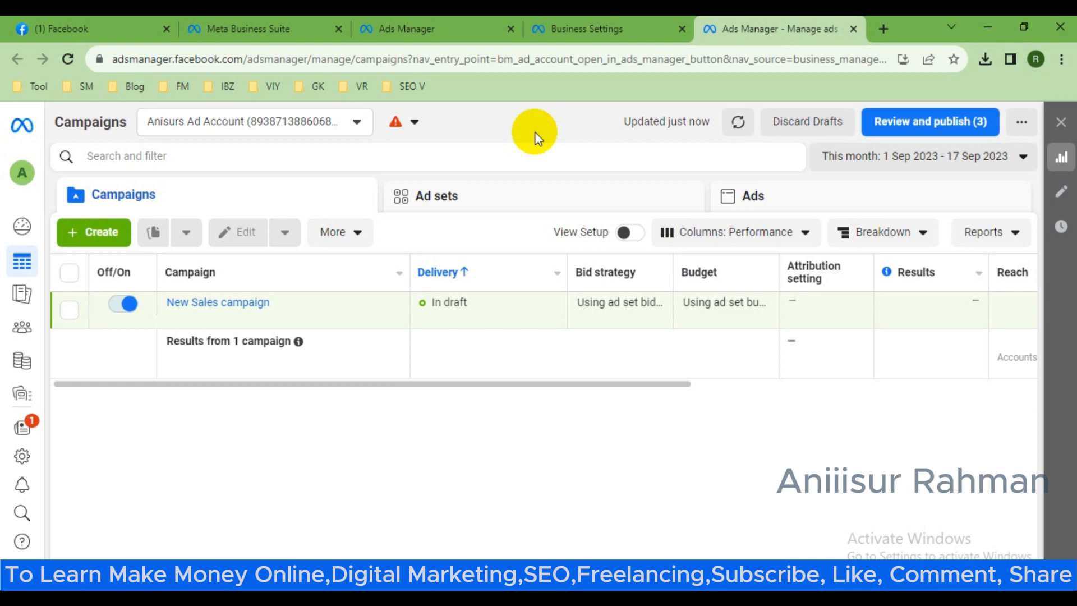
# Switch to Meta Business Suite and look through the business accounts and Pages available in its account switcher
pyautogui.click(305, 27)
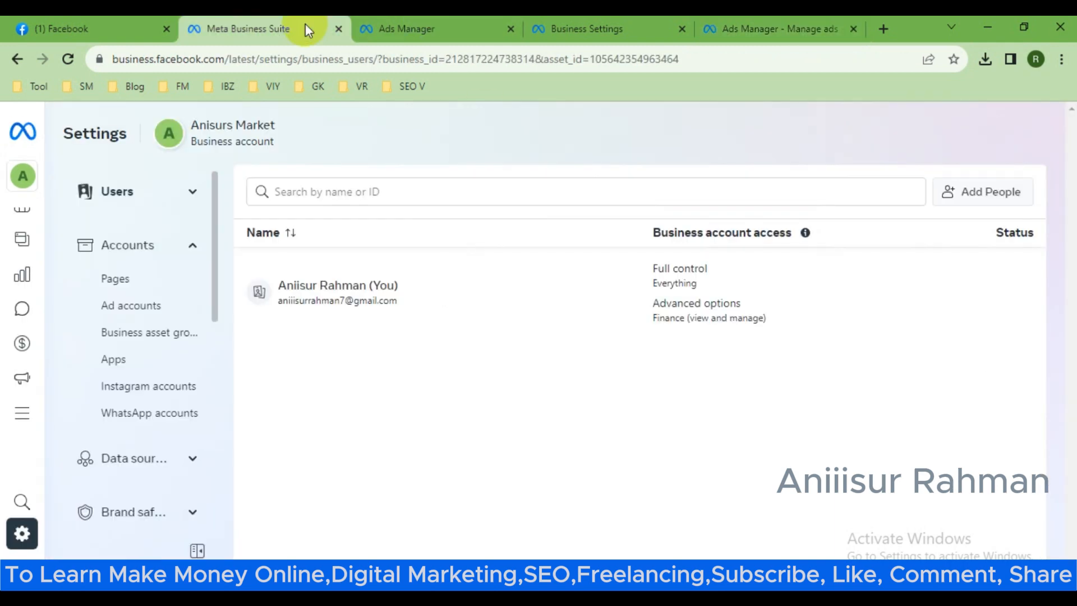
pyautogui.moveTo(20, 190)
pyautogui.click(148, 176)
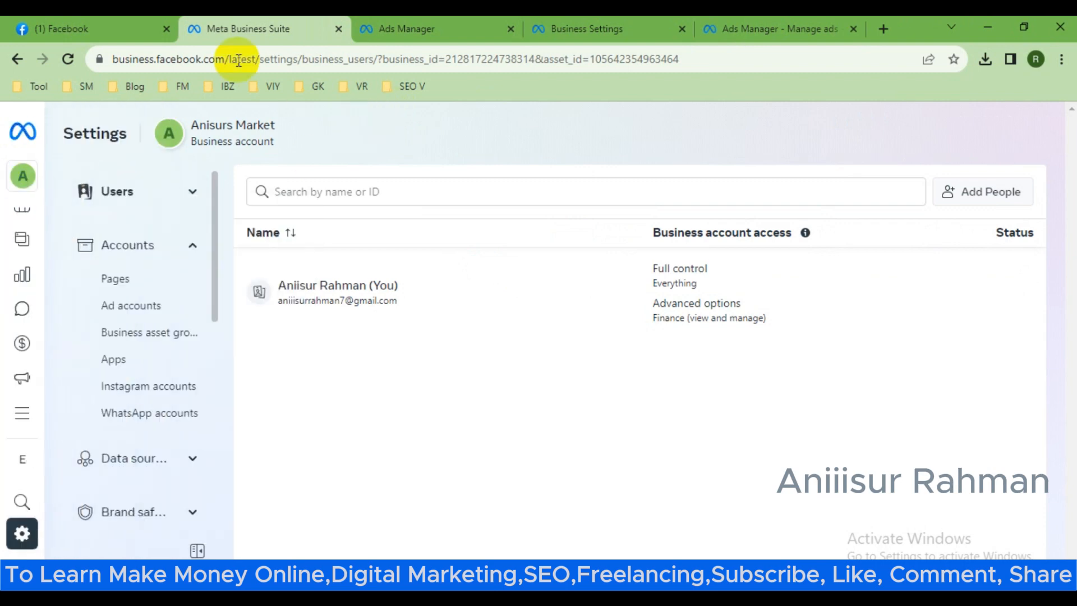
pyautogui.moveTo(5, 362)
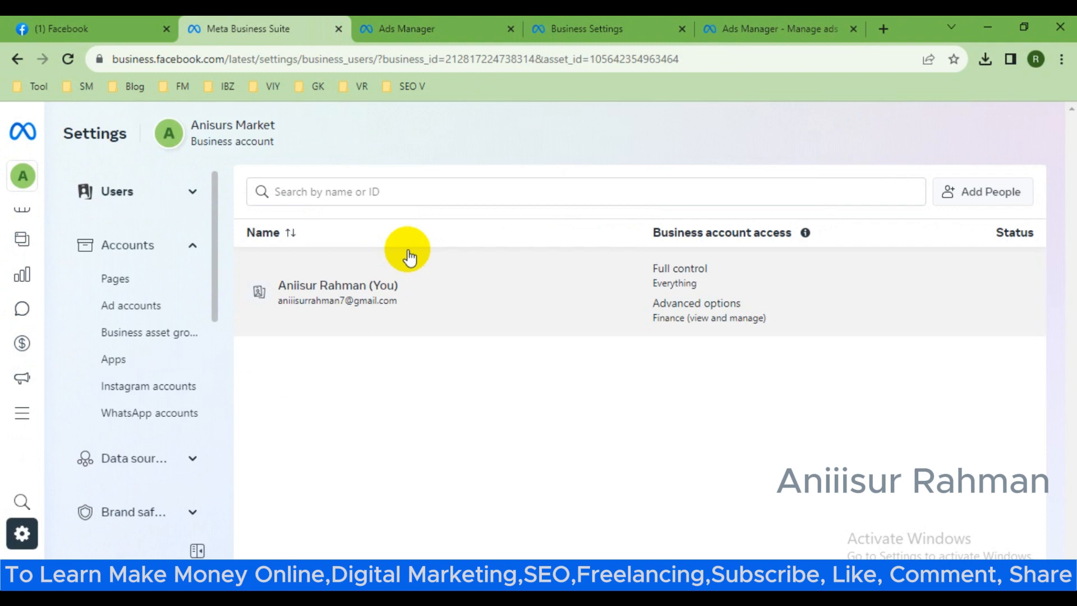
pyautogui.moveTo(17, 186)
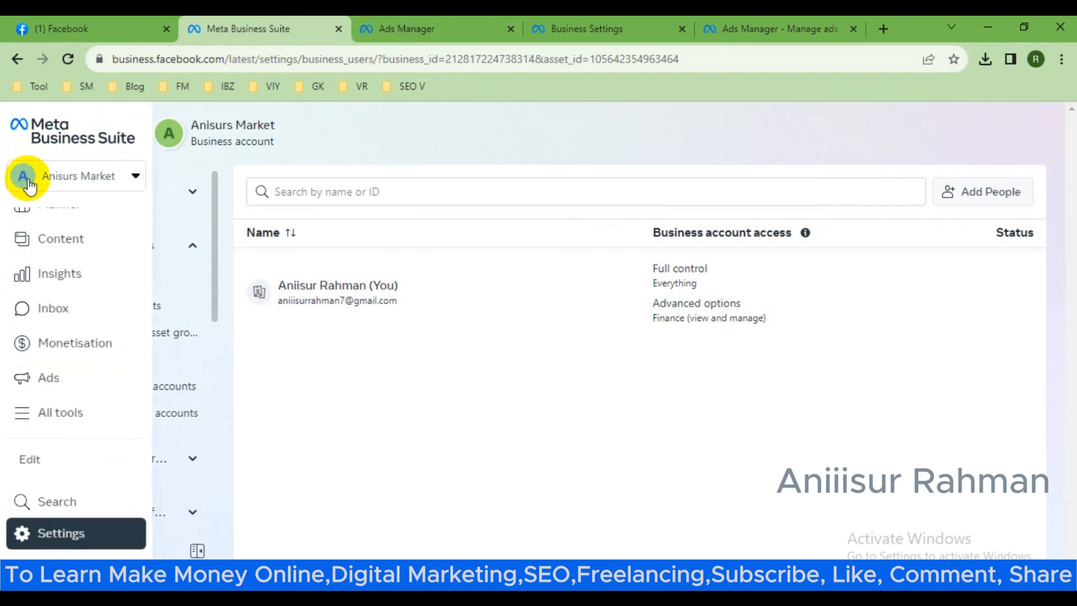
pyautogui.click(94, 177)
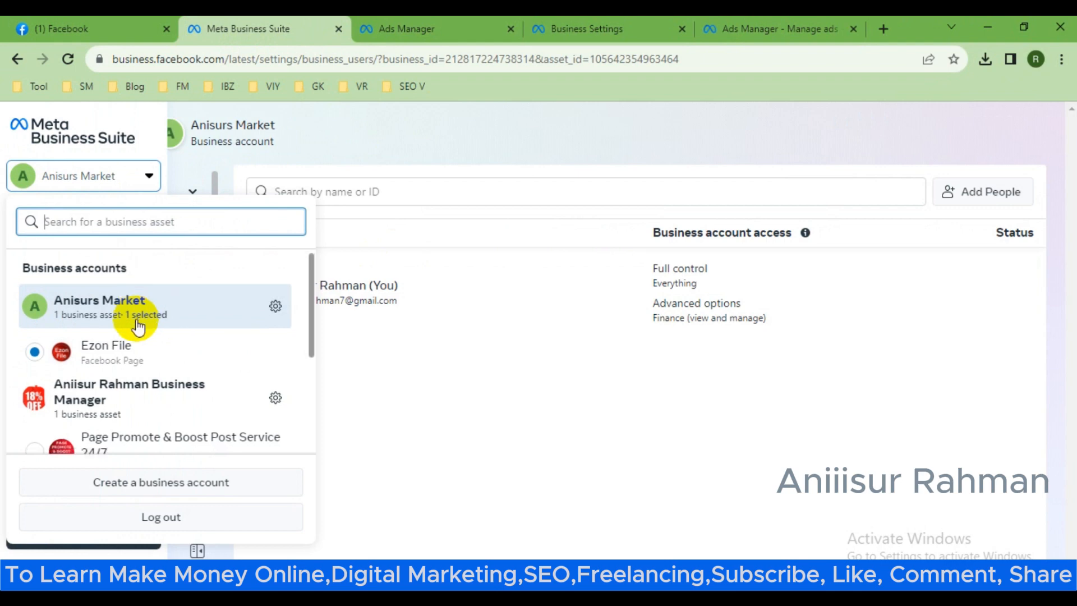
pyautogui.scroll(-3, 138, 324)
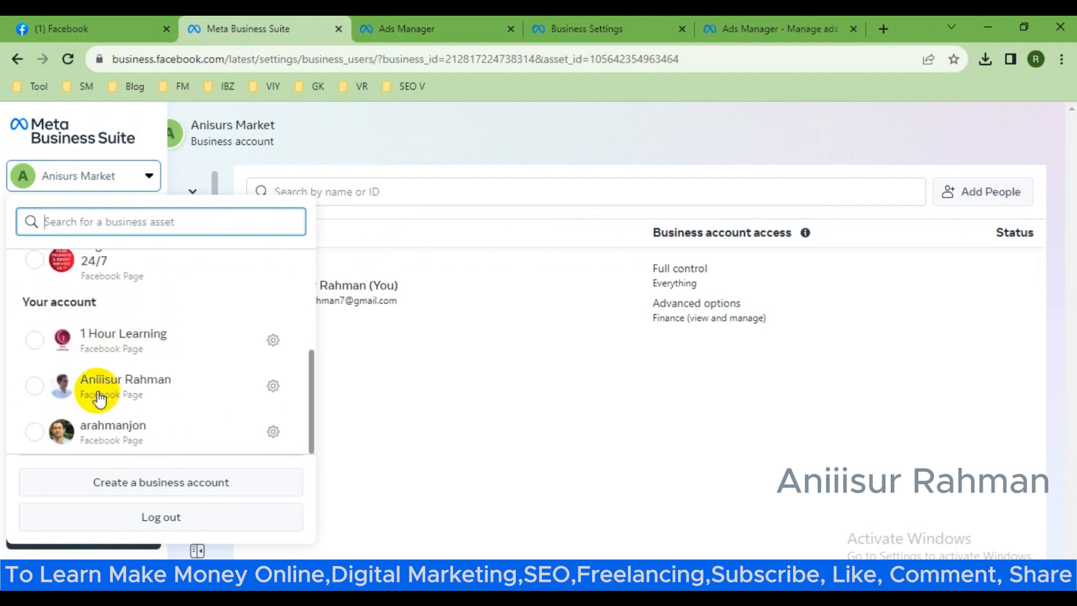
pyautogui.scroll(5, 240, 355)
pyautogui.scroll(-2, 233, 353)
pyautogui.scroll(-2, 252, 340)
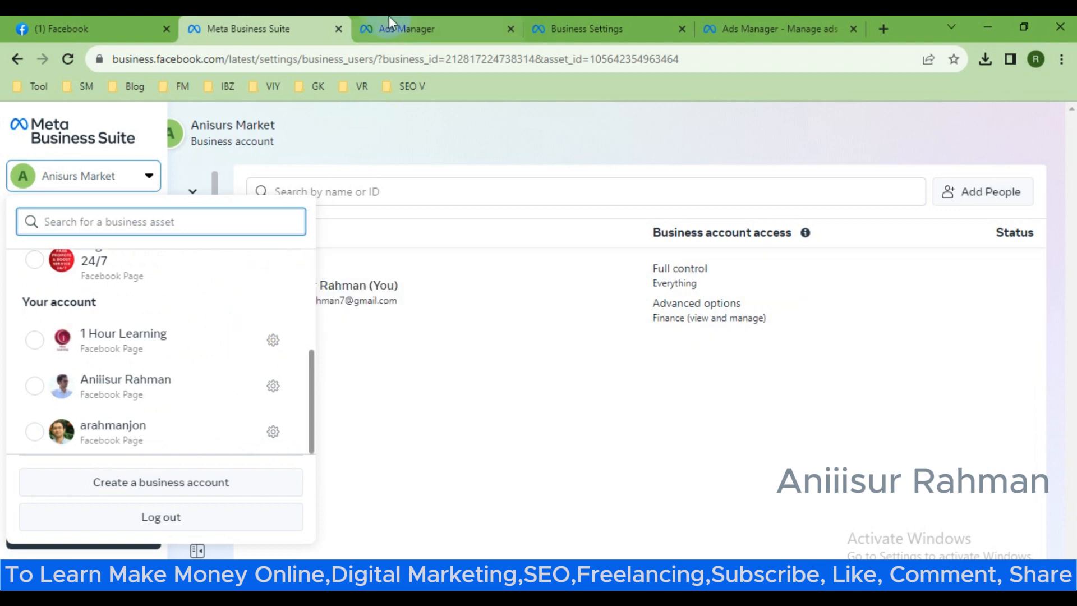
# Compare the ad account settings page in Ads Manager with the account list in Meta Business Suite
pyautogui.click(386, 19)
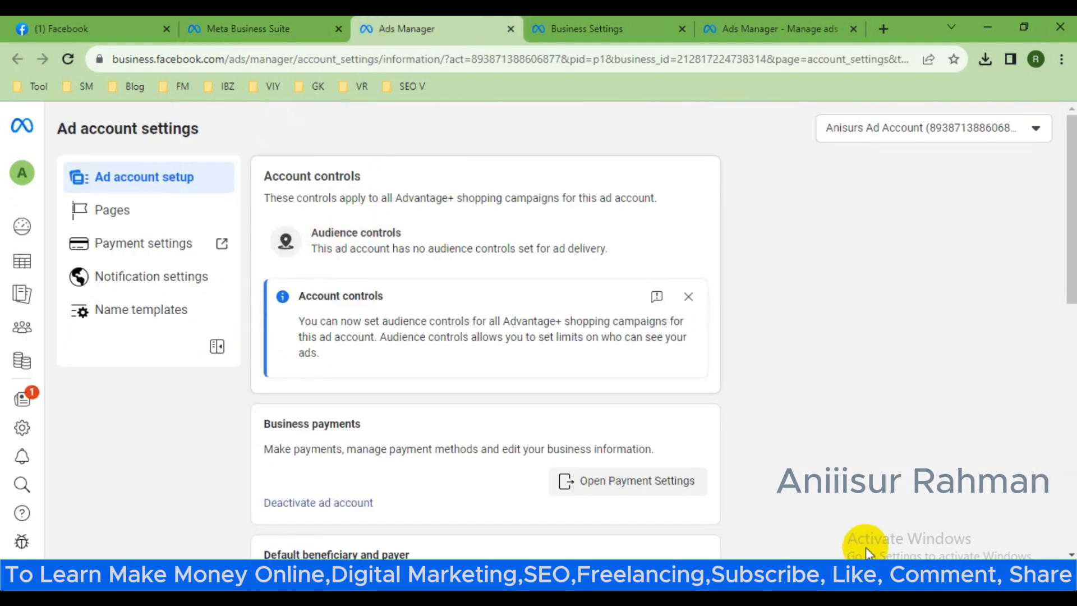
pyautogui.click(243, 16)
pyautogui.click(407, 25)
pyautogui.click(292, 20)
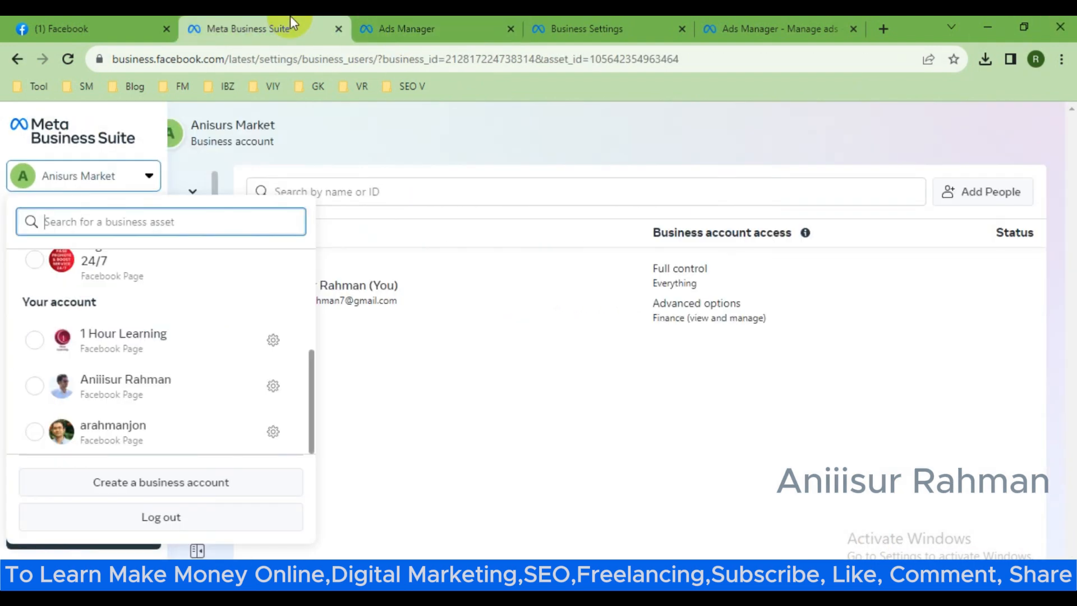
# Close the account list and look through the remaining Business settings sections, from Brand safety and suitability to Setup Guide
pyautogui.click(533, 469)
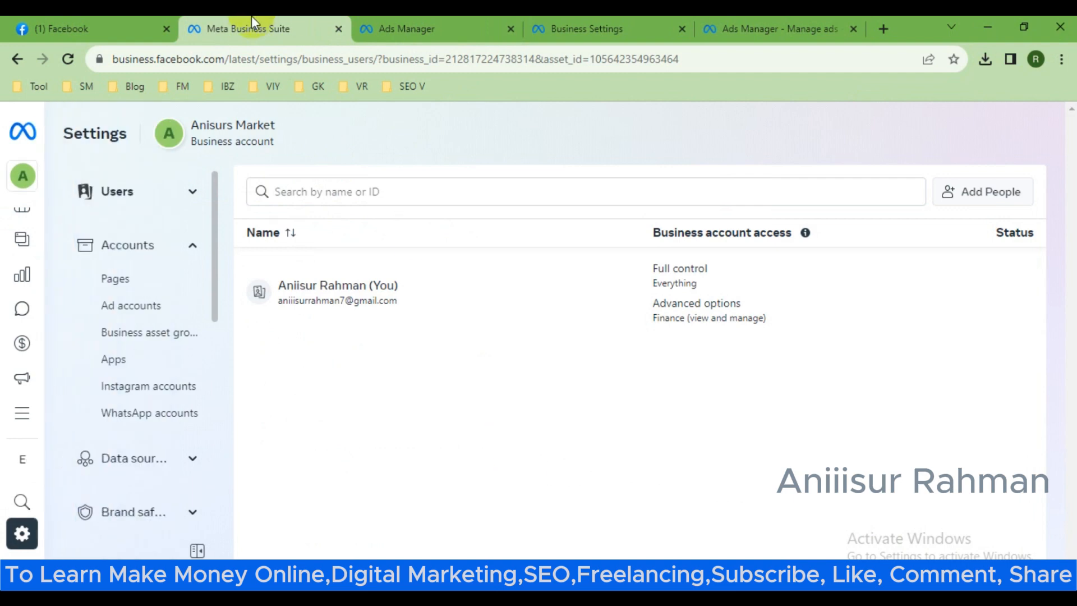
pyautogui.click(612, 17)
pyautogui.scroll(-5, 207, 477)
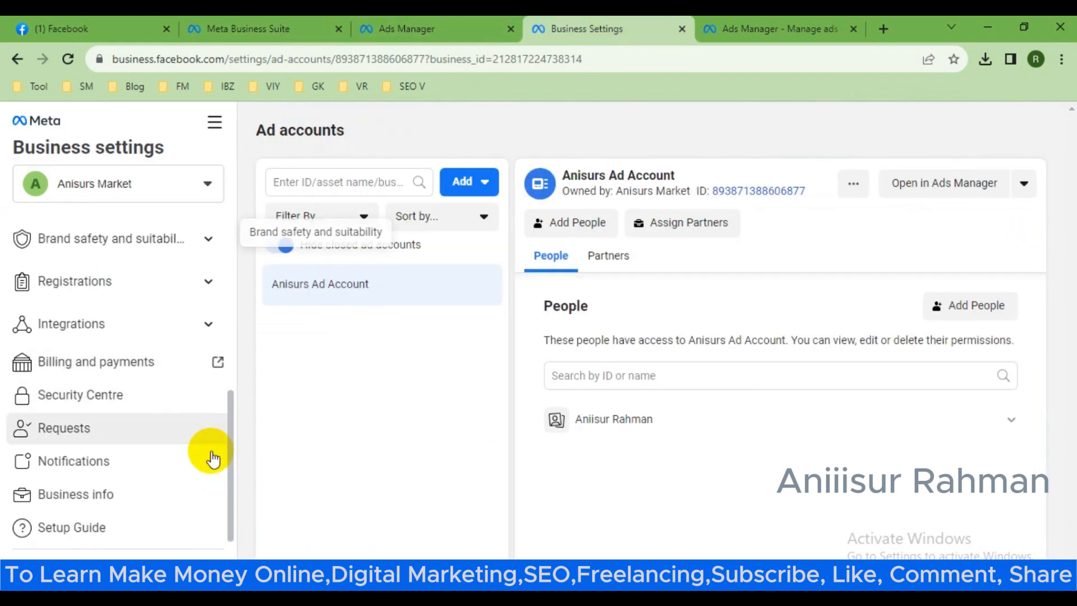
# List all available ad accounts from the ad account settings page and close the list without switching accounts
pyautogui.click(402, 25)
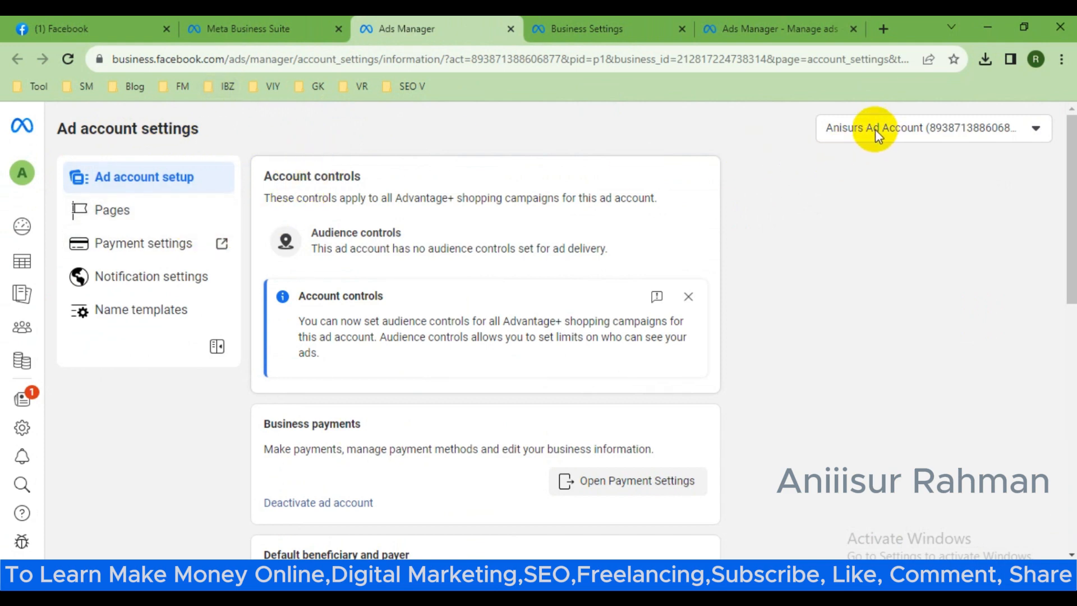
pyautogui.click(1034, 128)
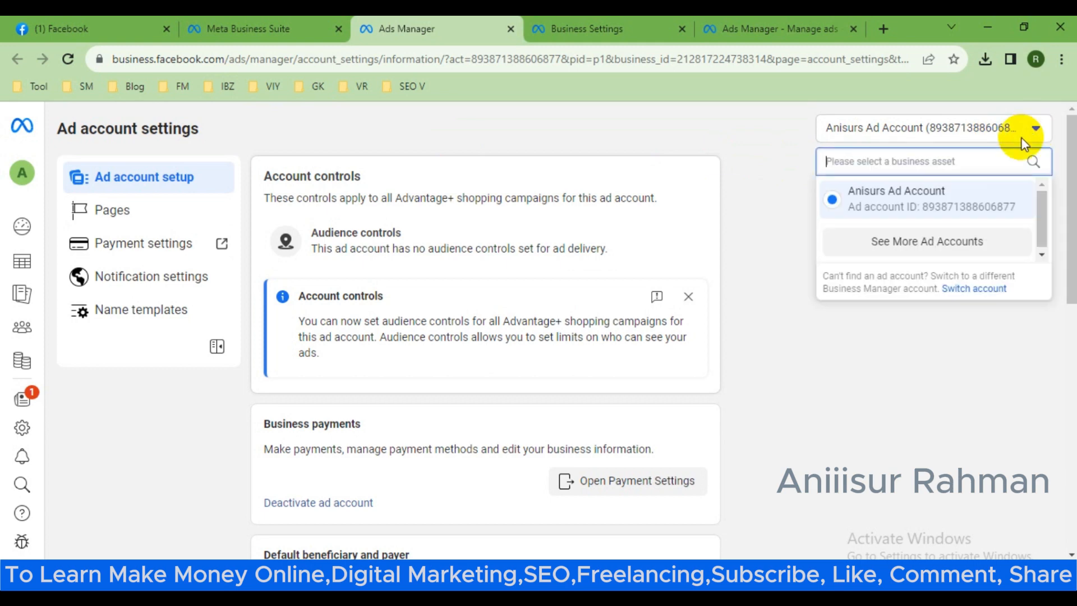
pyautogui.click(886, 246)
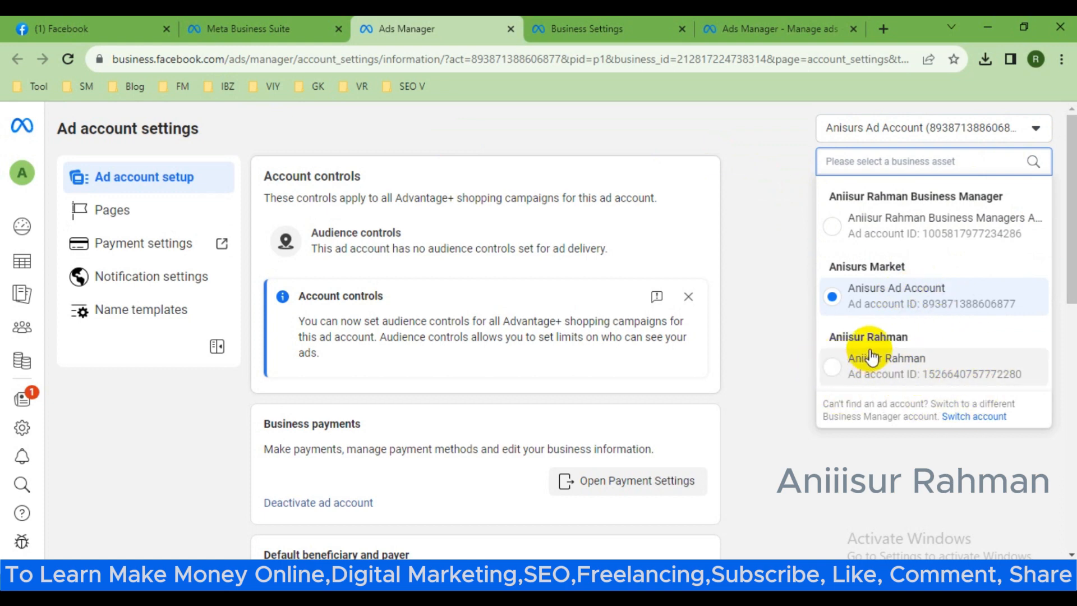
pyautogui.click(791, 168)
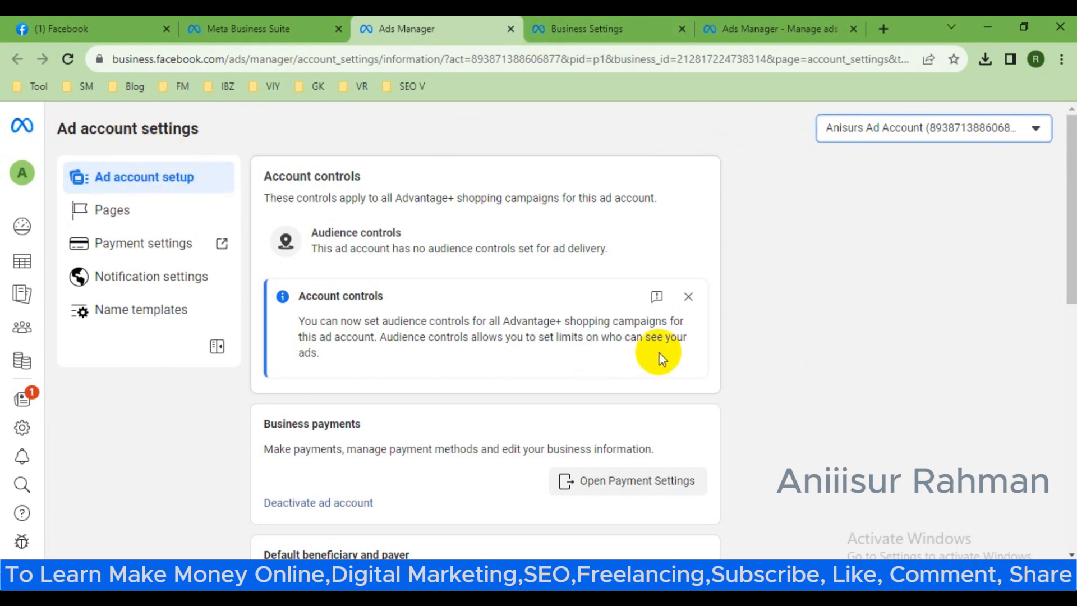
# Examine the ad account setup sections, from Business payments to Advantage+ shopping campaigns
pyautogui.scroll(-3, 650, 354)
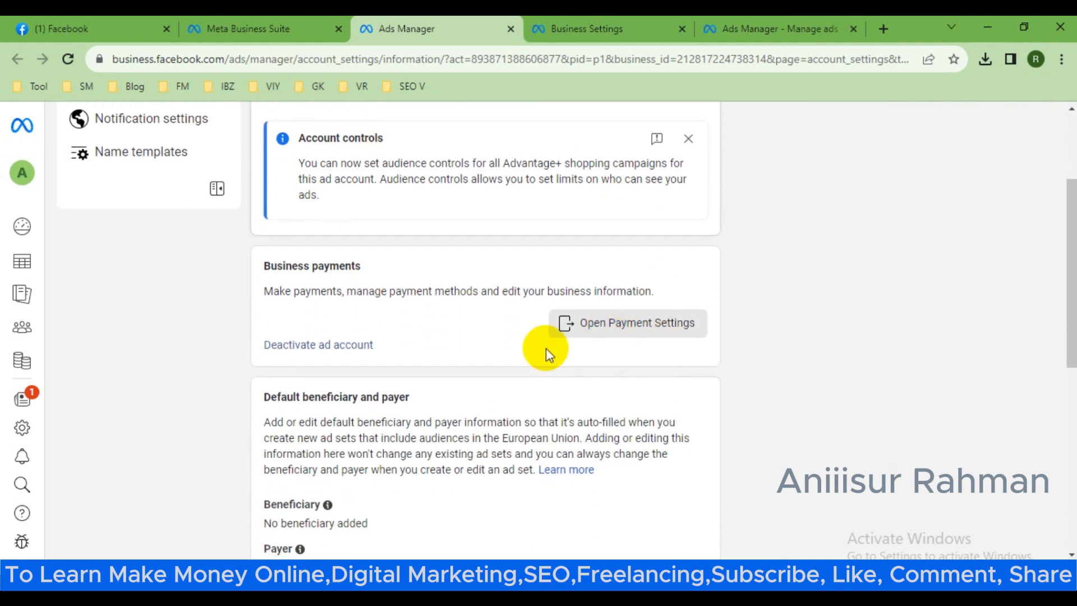
pyautogui.scroll(-8, 329, 368)
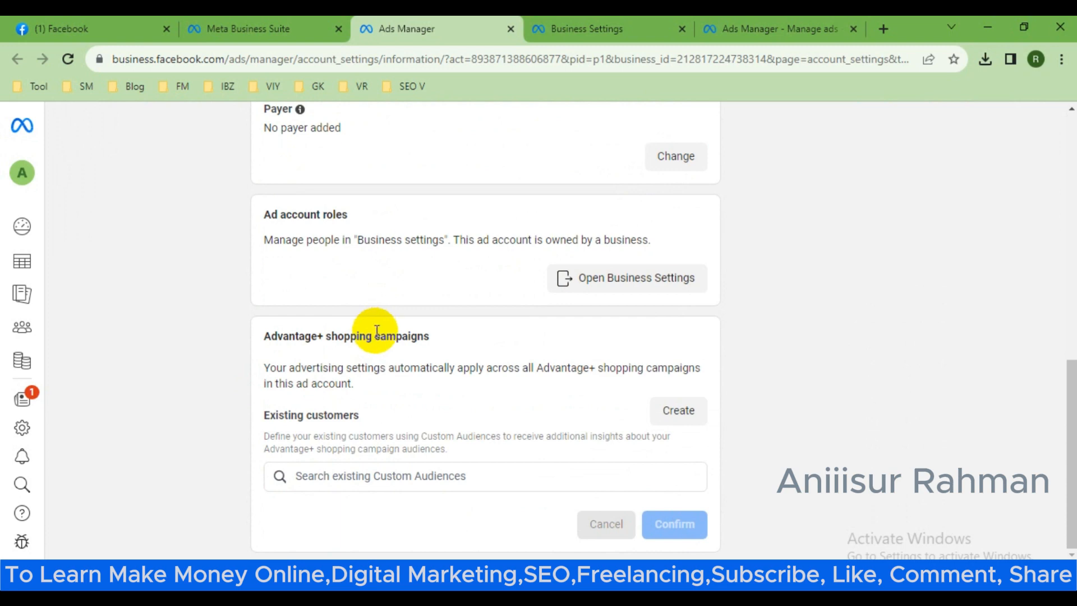
pyautogui.scroll(9, 562, 425)
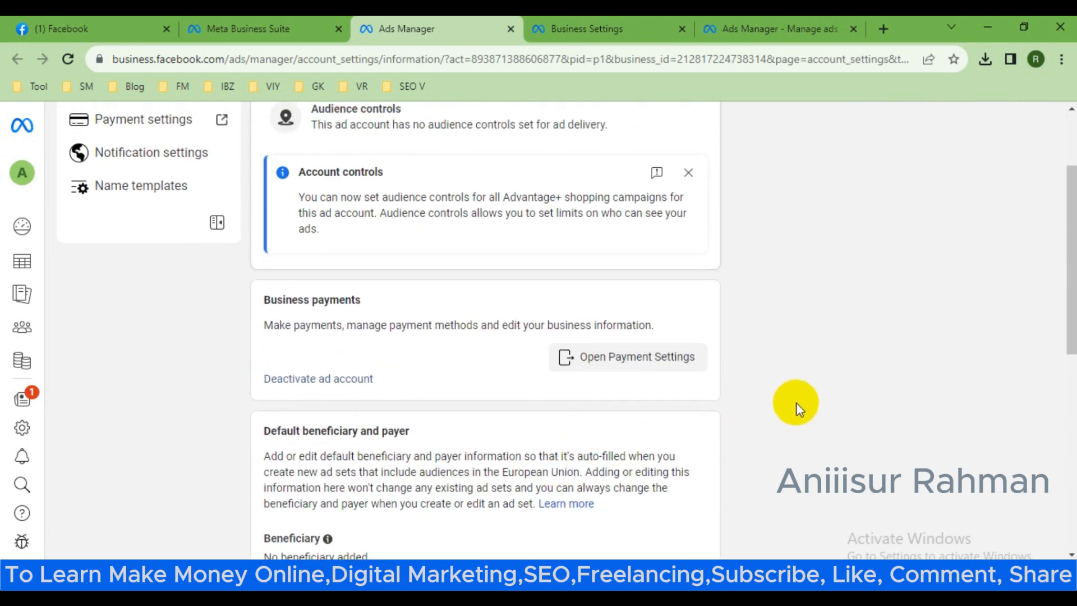